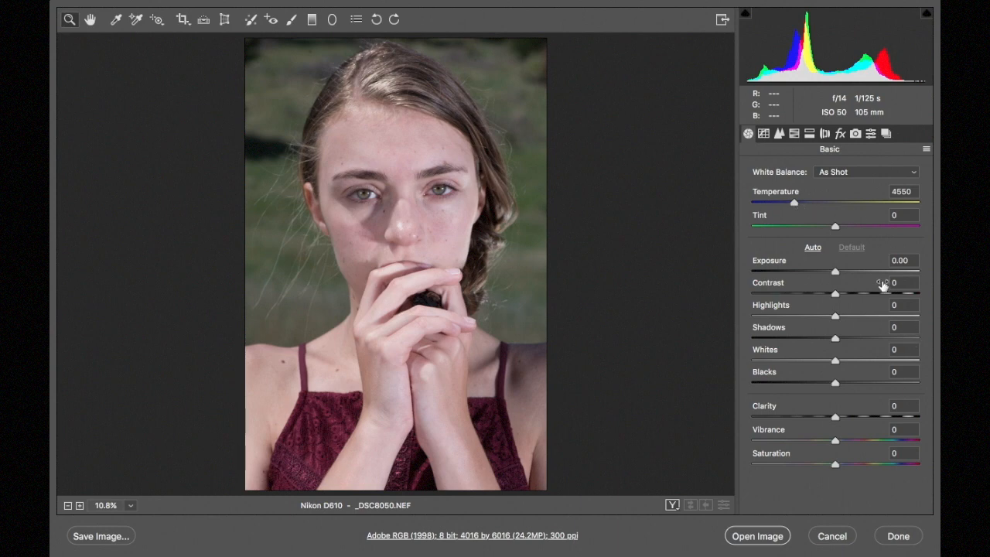
Step: Warm the raw portrait to a temperature of 6000 and raise its contrast to +22
drag(796, 201, 817, 205)
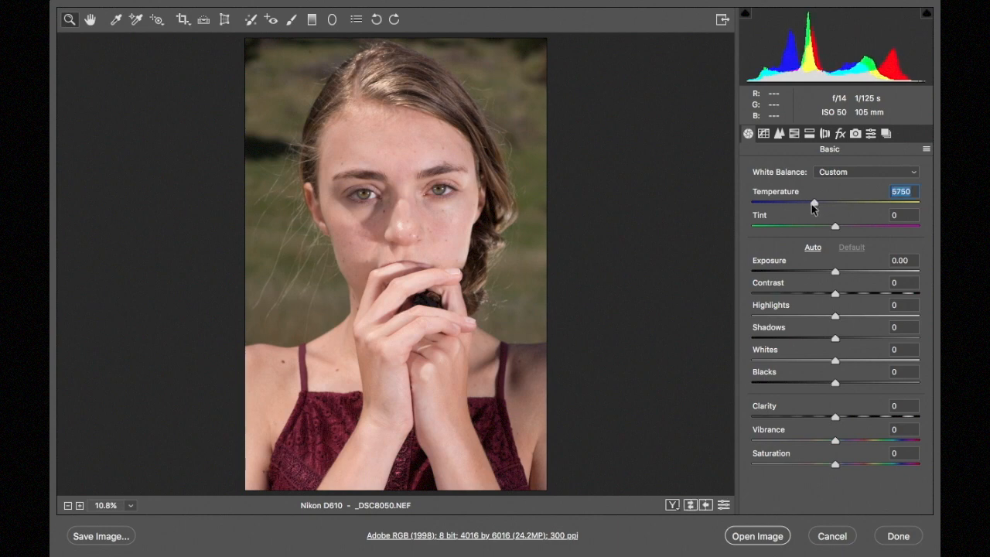
mouse_move(839, 295)
mouse_down()
mouse_move(862, 297)
mouse_move(860, 308)
mouse_move(886, 293)
mouse_move(857, 298)
mouse_up()
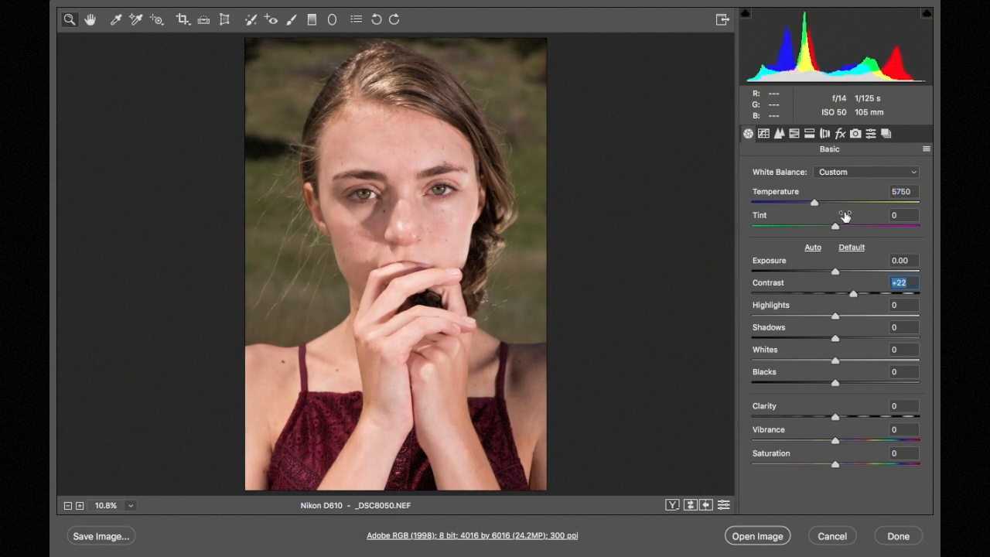
drag(815, 201, 822, 202)
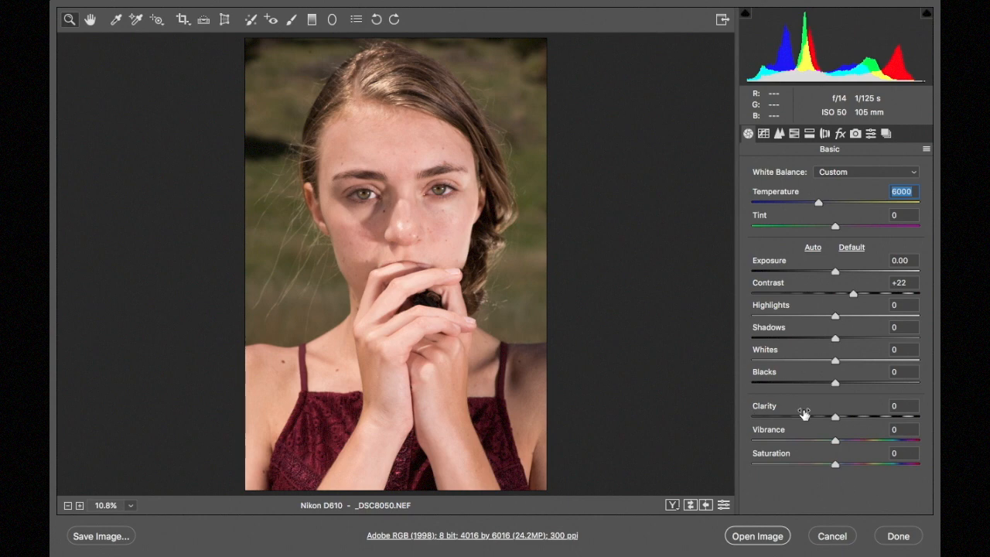
Step: Raise the vibrance slightly and open the raw portrait in Photoshop
mouse_move(837, 440)
mouse_down()
mouse_move(861, 440)
mouse_move(844, 451)
mouse_up()
click(769, 535)
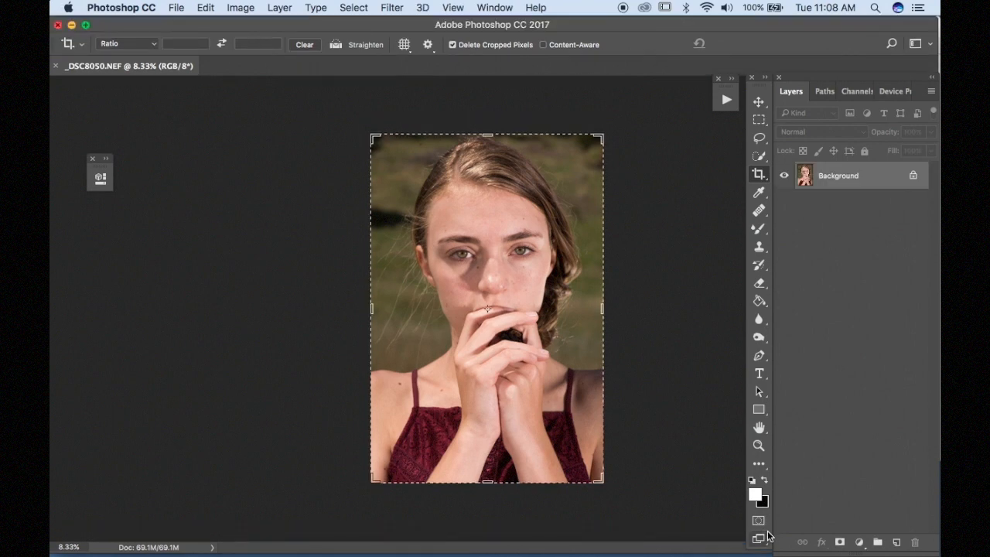
Step: Leave the crop mode and add a new empty layer named Healing above the Background
click(759, 120)
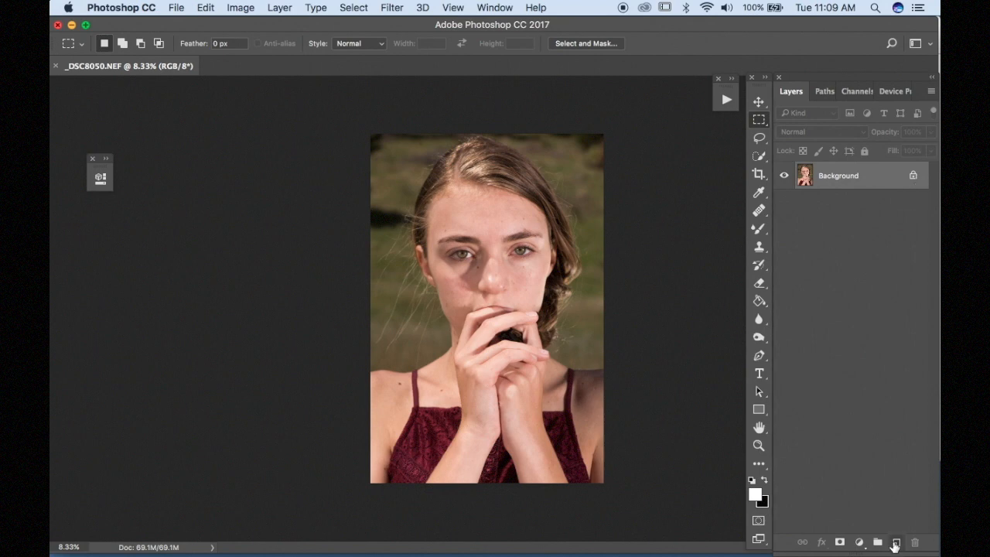
click(895, 543)
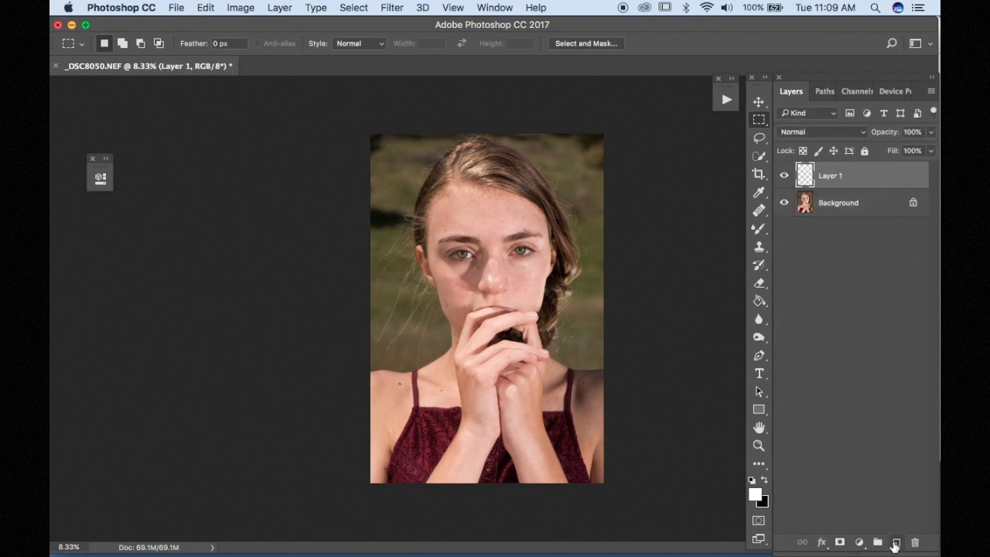
double_click(826, 177)
text(Healing)
key(Return)
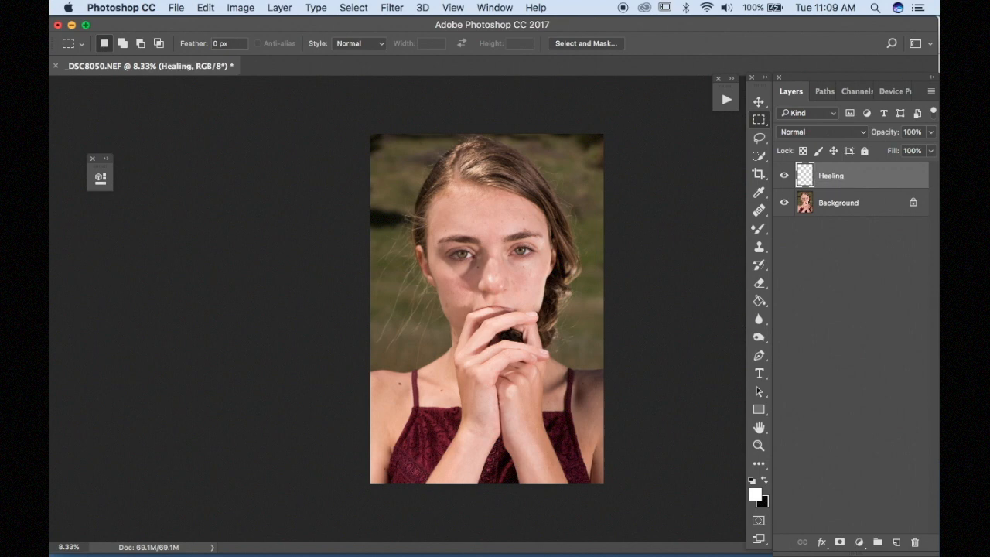
Step: Clone background over the dark patch at the image's left edge using the Clone Stamp with a 400 px brush
key(w)
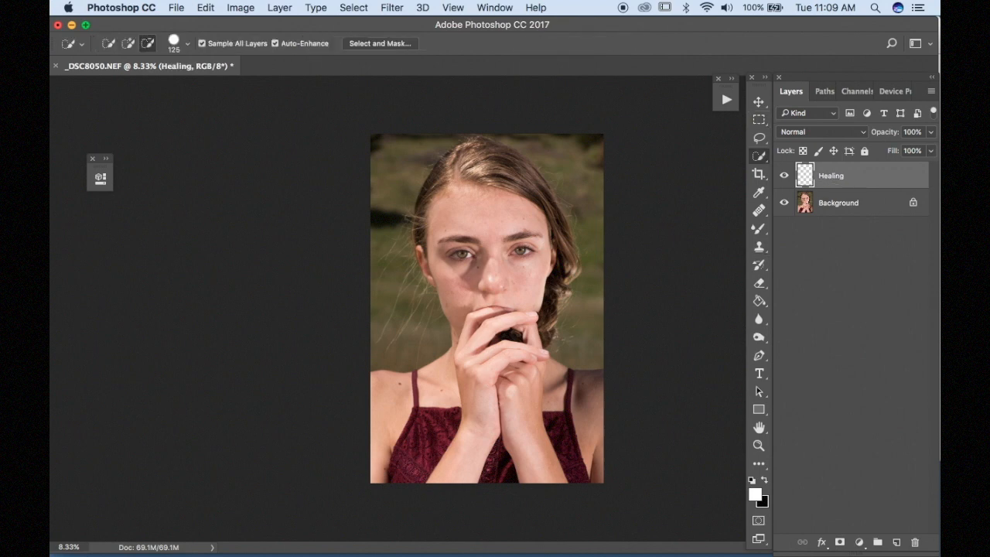
key(s)
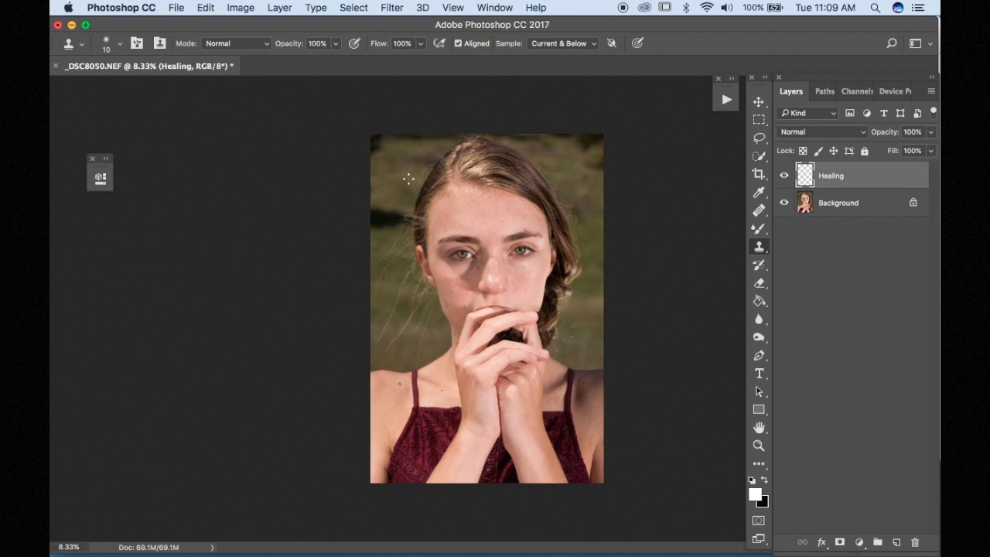
key(bracketright)
key(bracketright)
key(bracketright)
key(bracketright)
drag(392, 215, 369, 205)
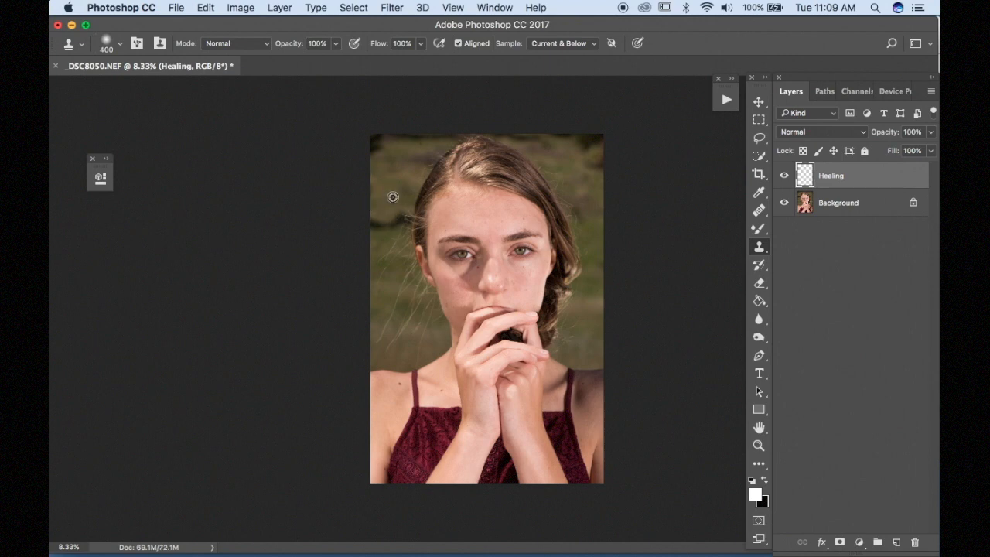
Step: Clone nearby grass over the dark upper-left corner of the background with a 500 px brush
key(bracketleft)
key(bracketleft)
key(bracketright)
key(bracketright)
key(bracketright)
alt+click(394, 164)
mouse_move(383, 155)
mouse_down()
mouse_move(392, 141)
mouse_move(372, 132)
mouse_up()
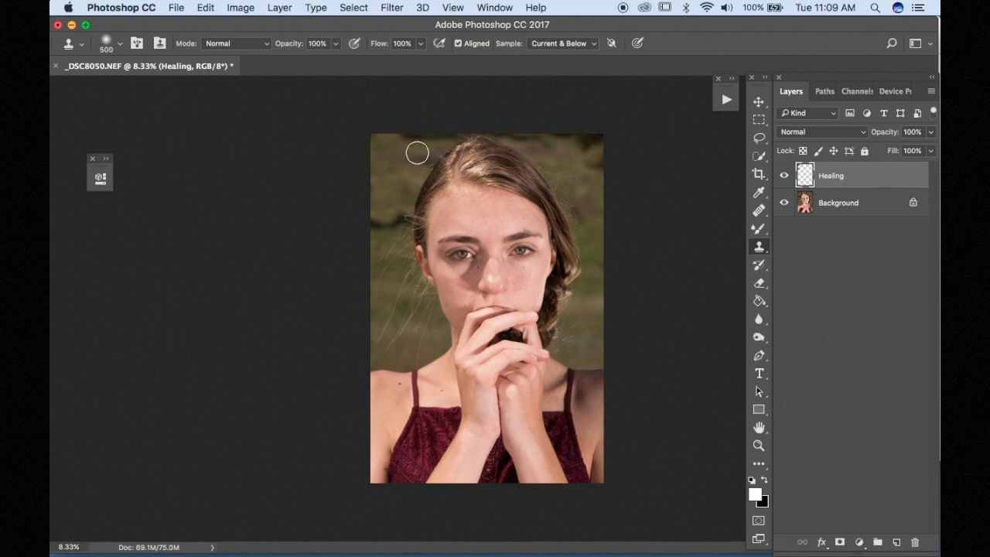
Step: Clone over the dark strip left of the hair's top and the rest of the left-edge patch with a 300 px brush
key(bracketleft)
key(bracketleft)
alt+click(420, 152)
mouse_move(425, 143)
mouse_down()
mouse_move(392, 141)
mouse_move(428, 124)
mouse_move(415, 136)
mouse_move(457, 134)
mouse_up()
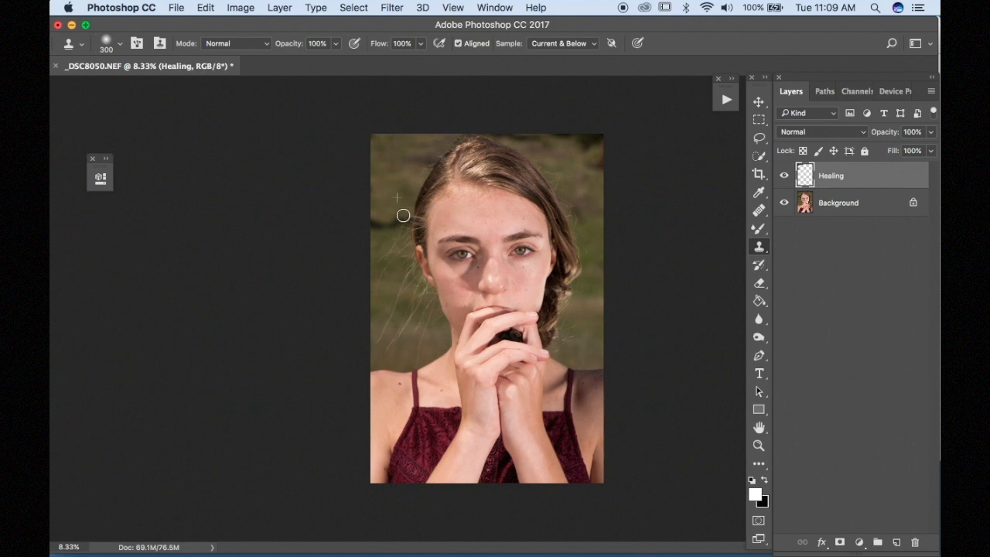
mouse_move(376, 223)
mouse_down()
mouse_move(389, 225)
mouse_move(371, 221)
mouse_up()
alt+click(384, 188)
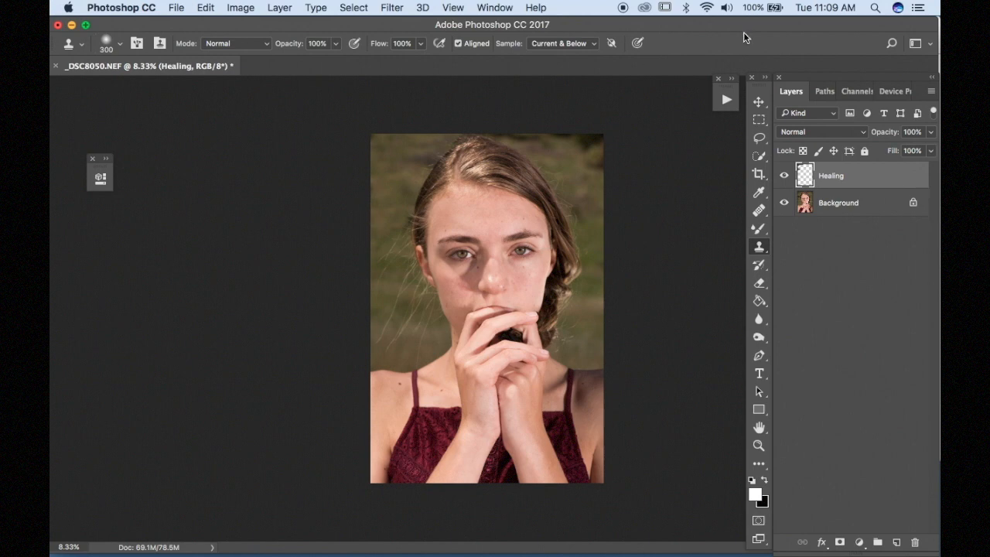
Step: Clone lighter background over the dark upper-right corner of the photo, sampling beside the hair and finishing with a 500 px brush
key(bracketright)
key(bracketright)
key(bracketright)
key(bracketleft)
key(bracketleft)
key(bracketleft)
key(bracketright)
key(bracketright)
key(bracketright)
key(bracketright)
drag(600, 168, 610, 159)
alt+click(556, 138)
key(bracketleft)
key(bracketleft)
alt+click(567, 162)
mouse_move(574, 141)
mouse_down()
mouse_move(602, 136)
mouse_move(582, 151)
mouse_up()
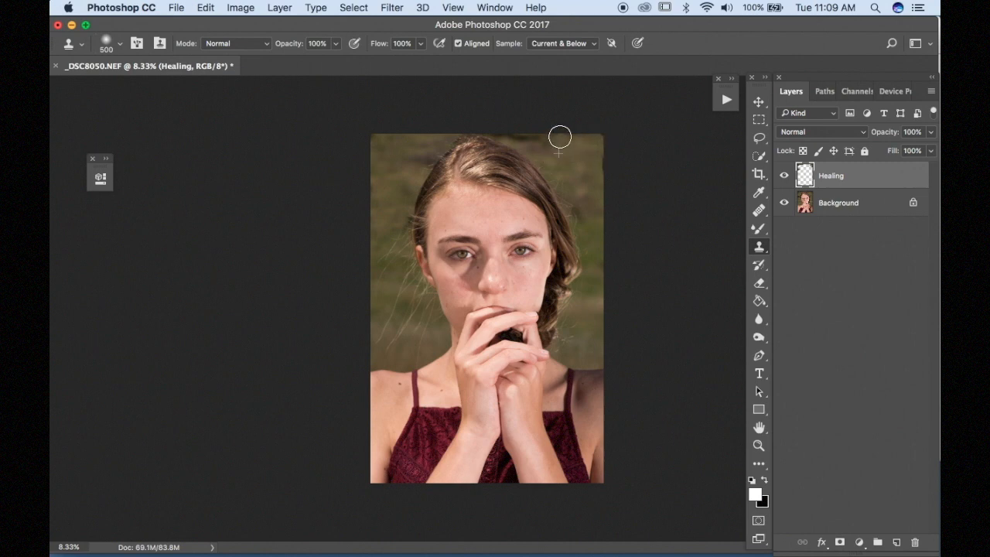
Step: Clone away the remaining dark strip along the top edge right of the hair with a 250 px brush
key(bracketleft)
key(bracketleft)
key(bracketleft)
key(bracketleft)
key(bracketleft)
click(538, 129)
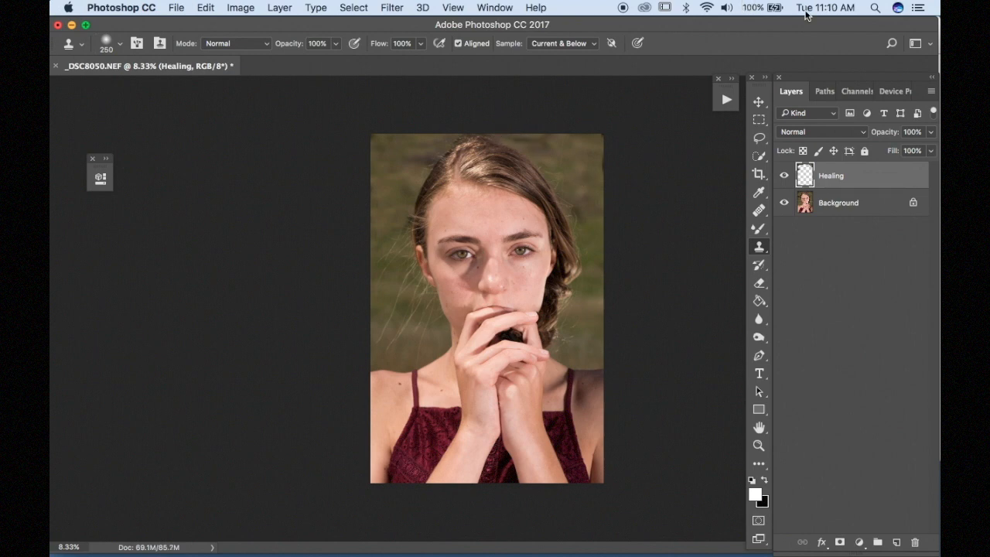
Step: Compare the portrait with the Healing layer hidden and shown
click(784, 177)
click(783, 177)
click(784, 176)
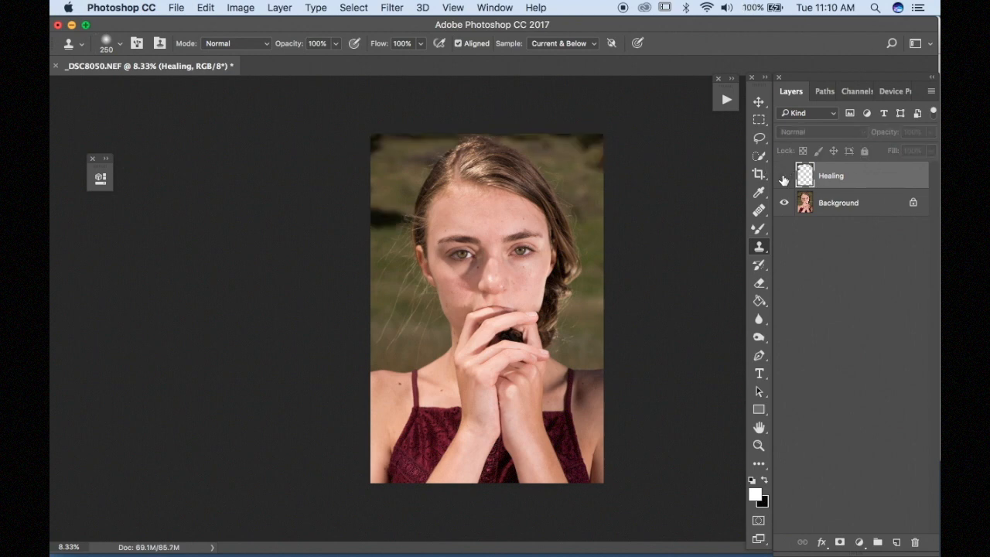
click(784, 177)
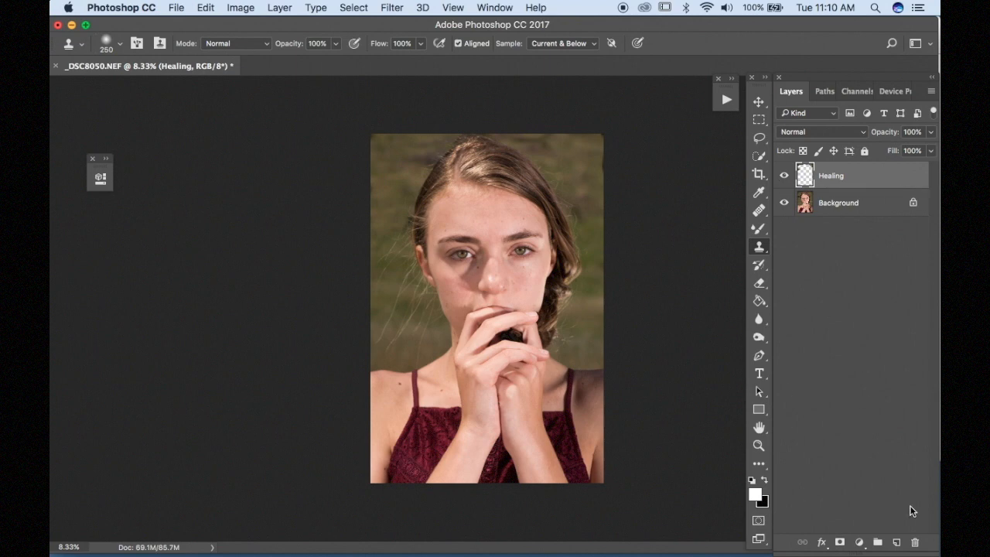
Step: Add a Curves adjustment layer above the Healing layer
click(860, 543)
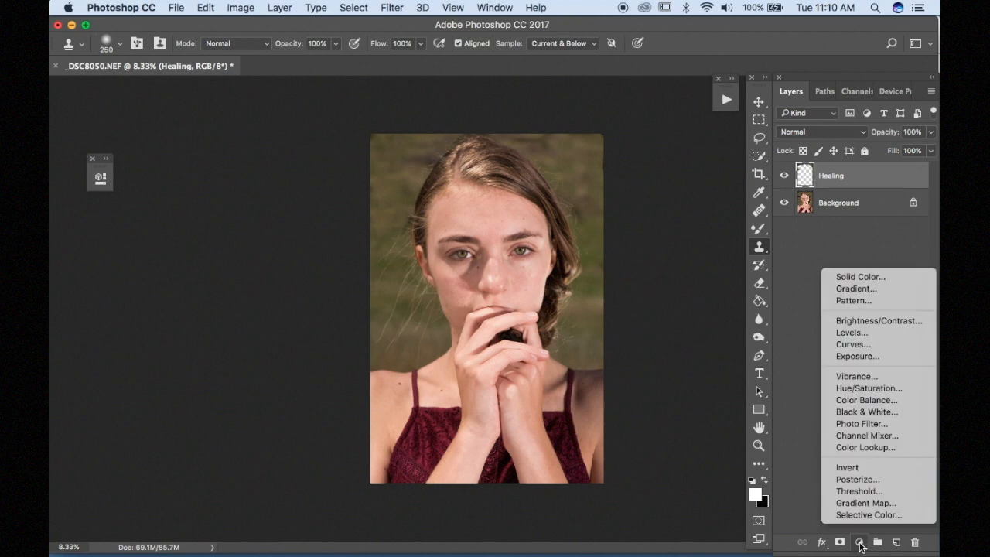
click(881, 346)
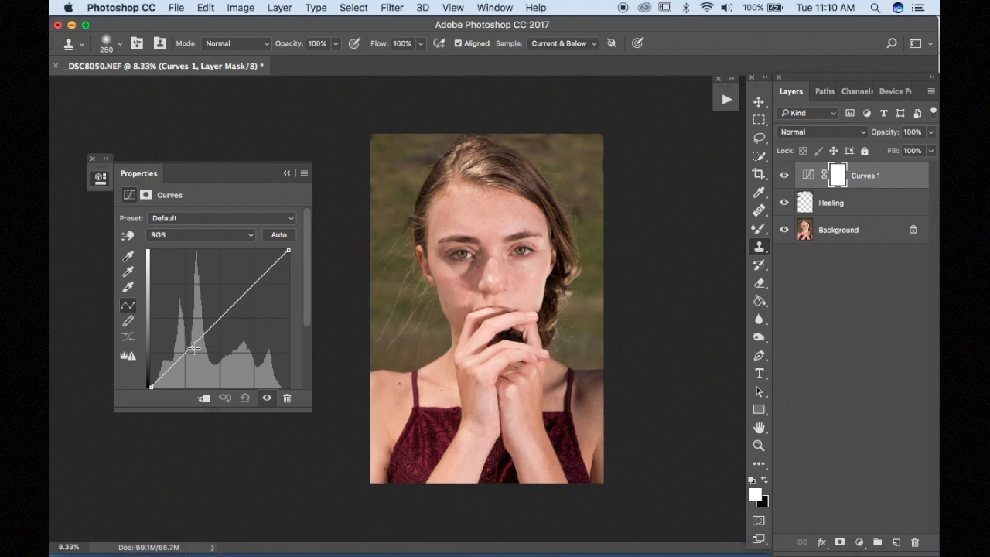
click(193, 348)
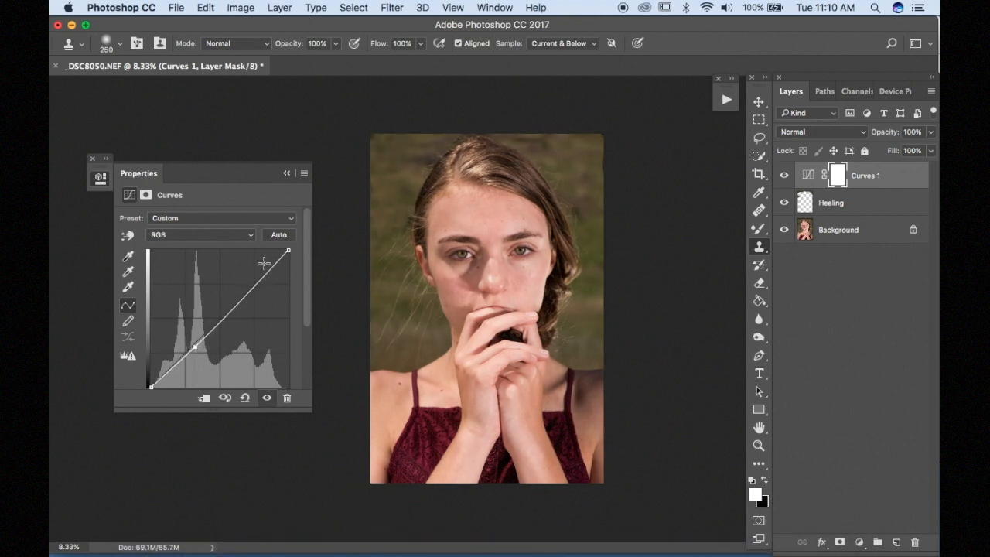
drag(260, 279, 258, 273)
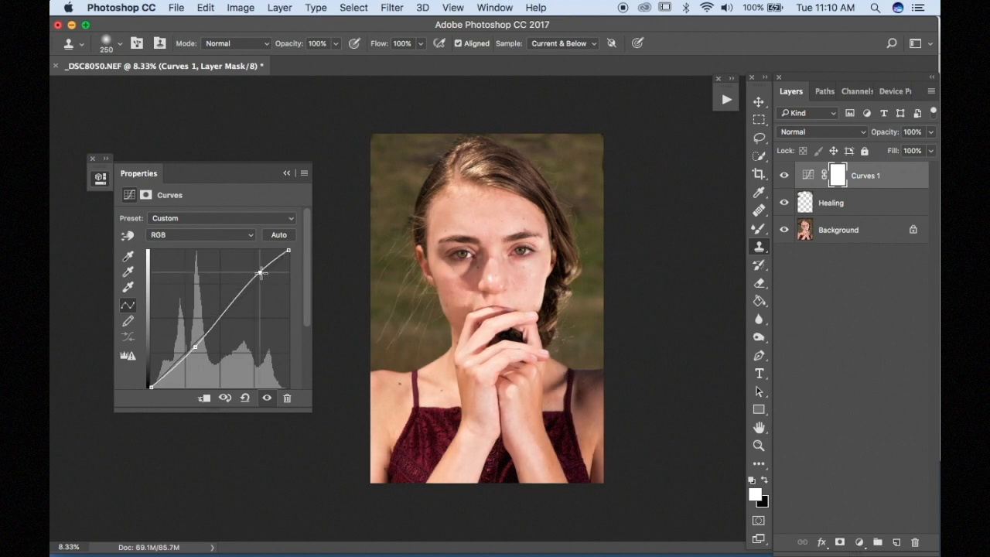
click(244, 397)
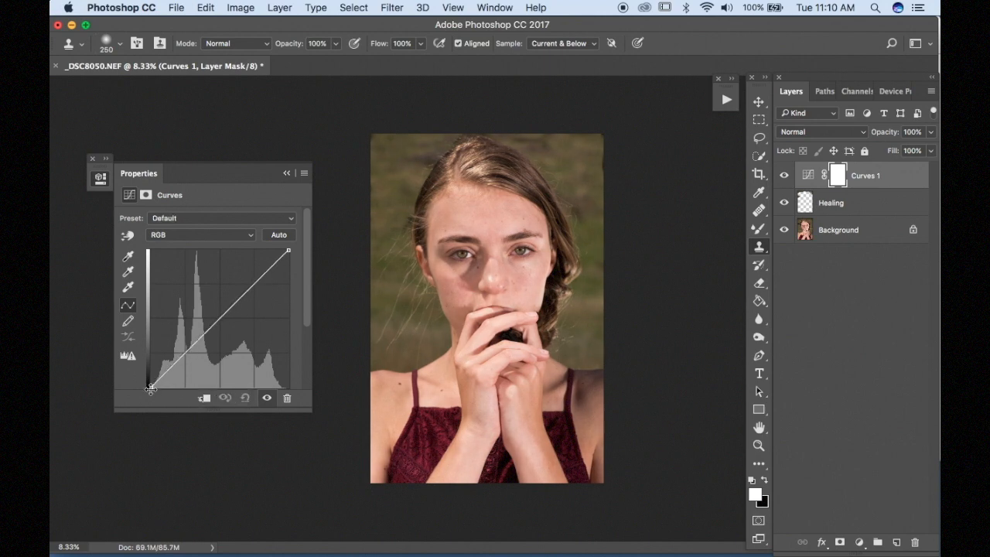
drag(151, 387, 155, 388)
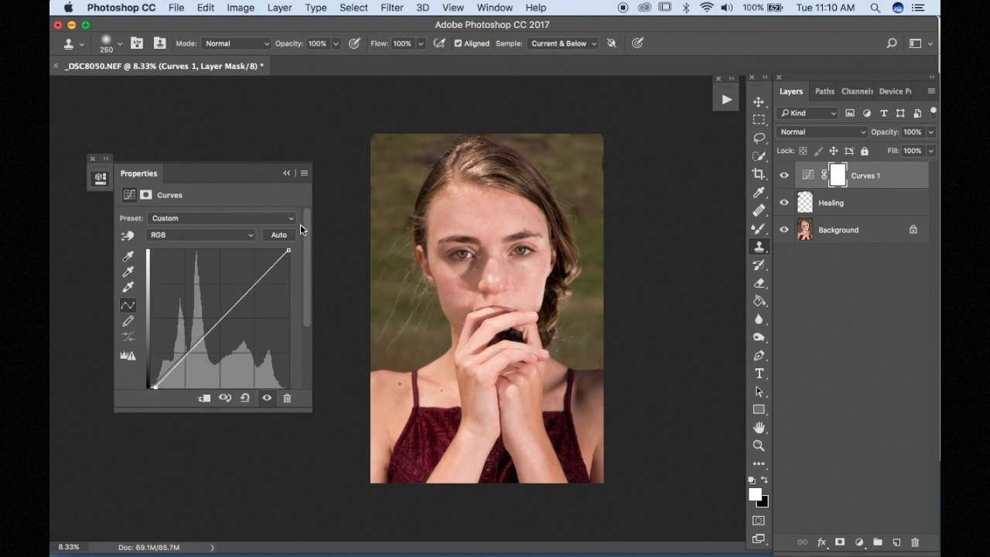
click(268, 270)
drag(268, 270, 270, 270)
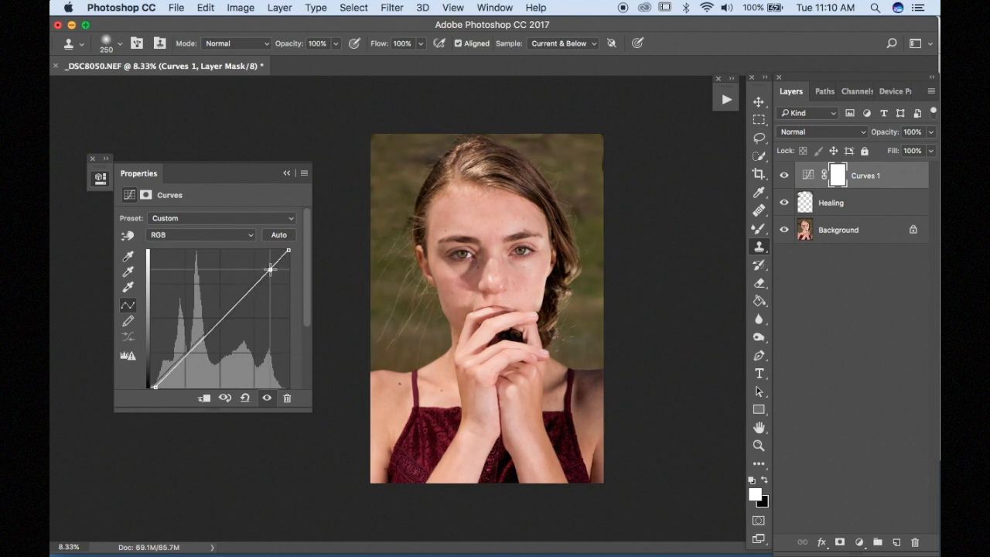
click(245, 398)
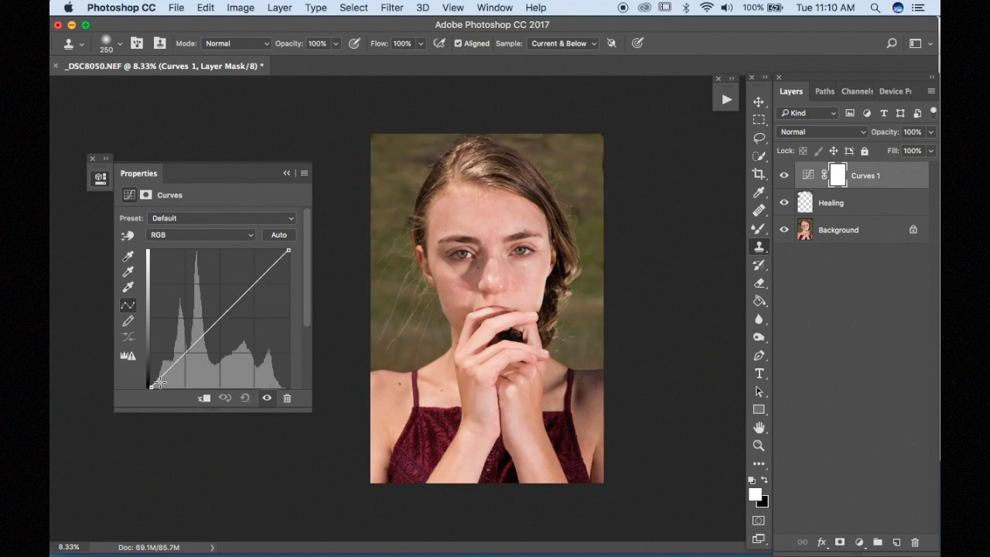
Step: Shape the RGB curve for contrast by lowering a point in the deep shadows and lifting one in the bright highlights
drag(158, 379, 158, 382)
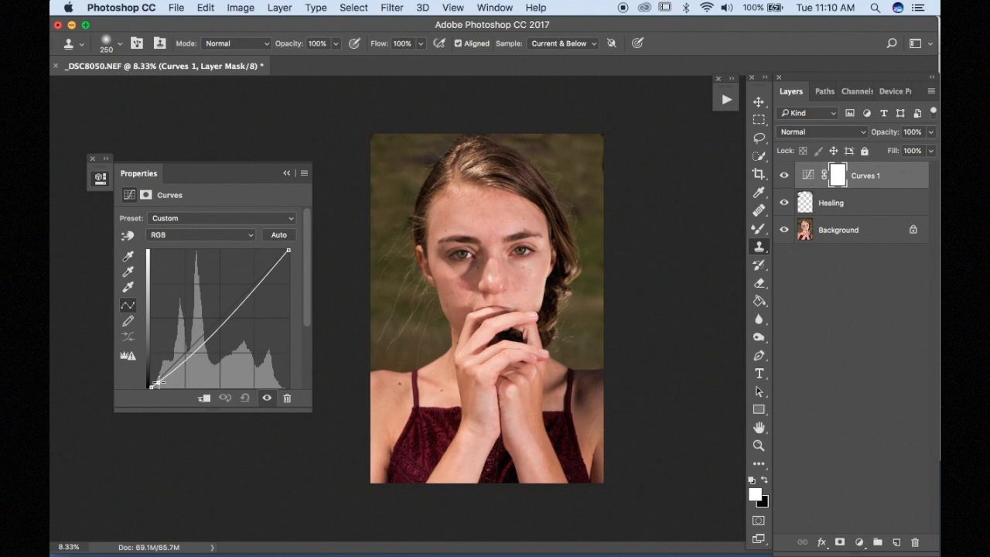
click(277, 263)
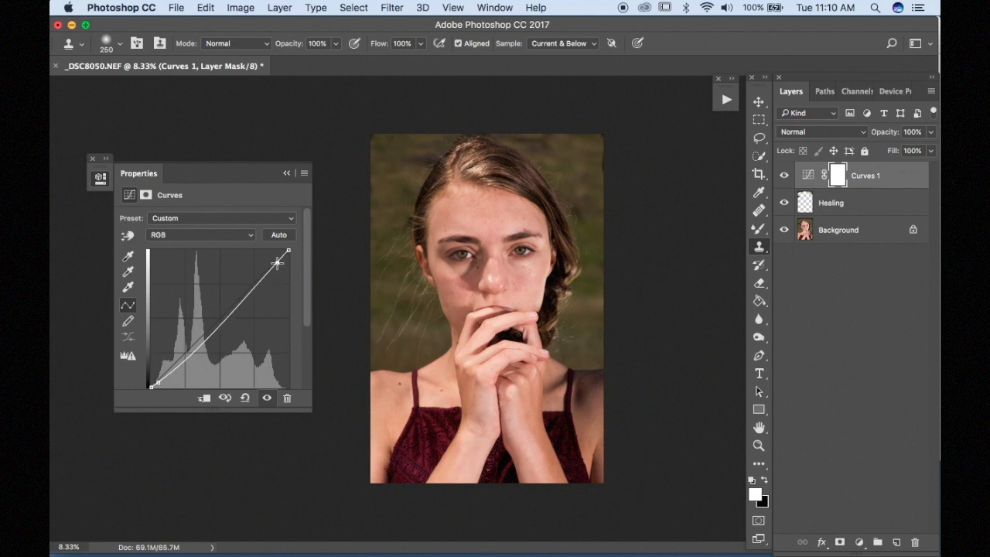
drag(277, 263, 274, 260)
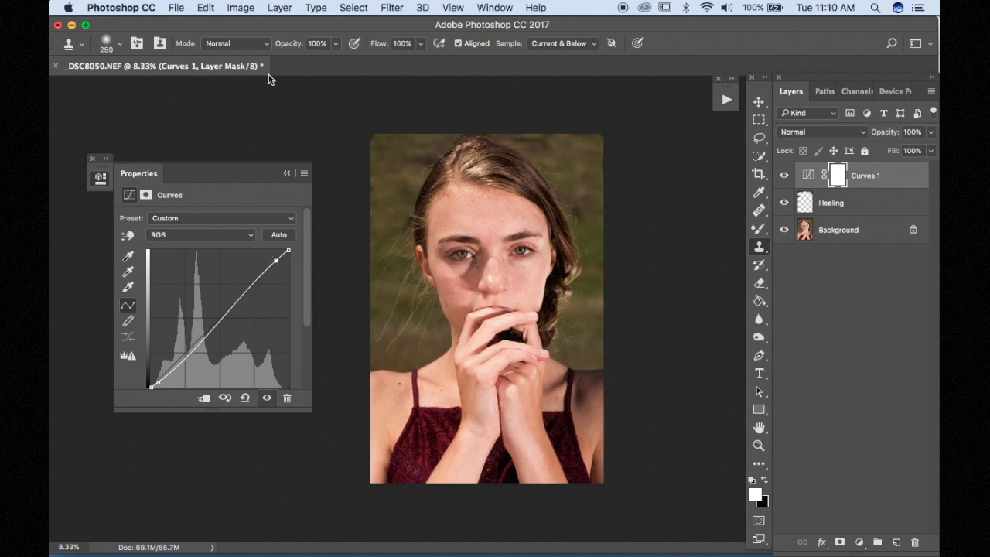
Step: Compare the portrait with the Curves adjustment layer hidden and shown
click(785, 177)
click(784, 178)
click(784, 178)
click(784, 178)
Step: Lower the Blue channel's highlight endpoint, anchor its shadows with a point and shift its black point slightly inward
click(172, 236)
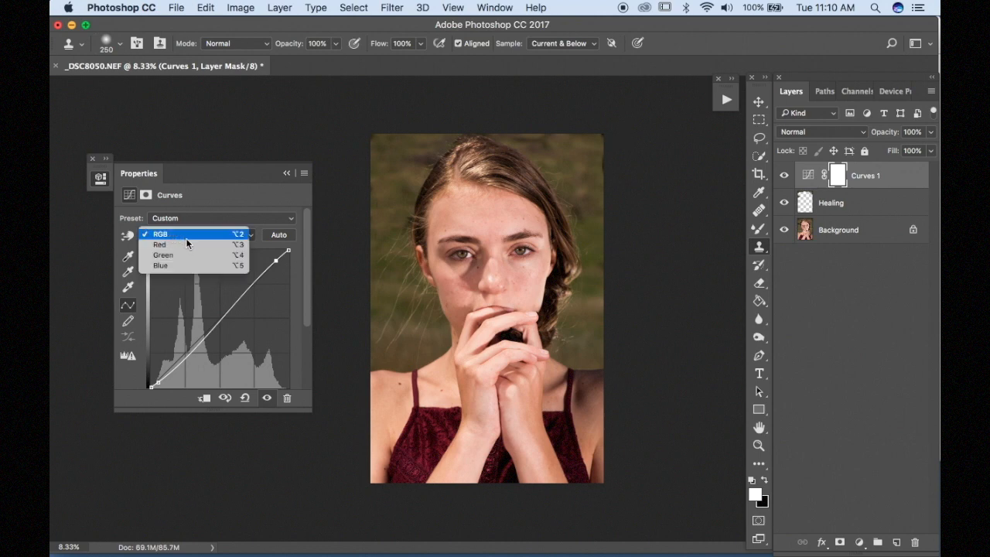
click(182, 266)
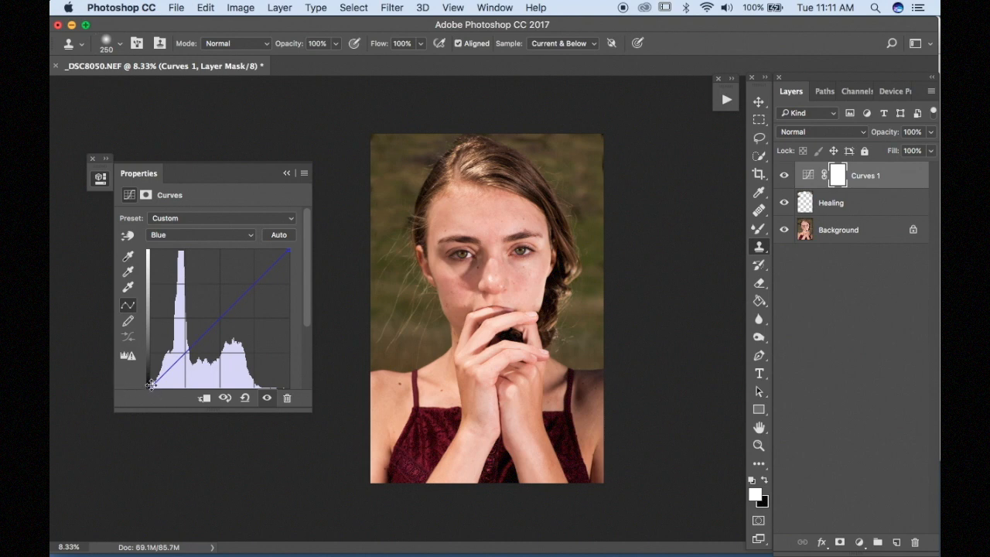
mouse_move(150, 384)
mouse_down()
mouse_move(148, 376)
mouse_move(147, 390)
mouse_move(159, 380)
mouse_up()
key(super+z)
drag(151, 387, 147, 392)
drag(162, 376, 151, 386)
drag(289, 250, 286, 263)
drag(153, 386, 154, 387)
Step: Lower the Red channel's highlight endpoint slightly and add a control point in its upper highlights
click(213, 239)
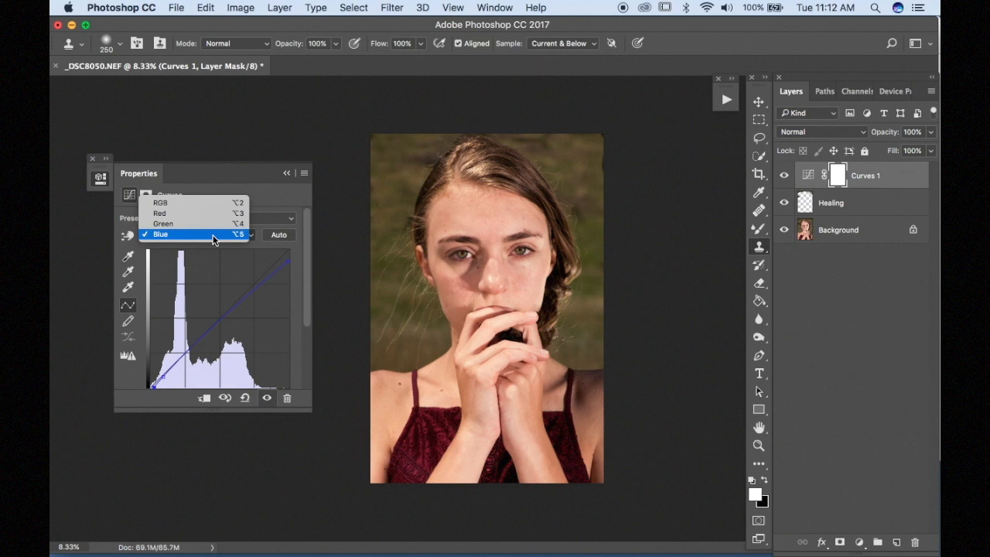
click(172, 216)
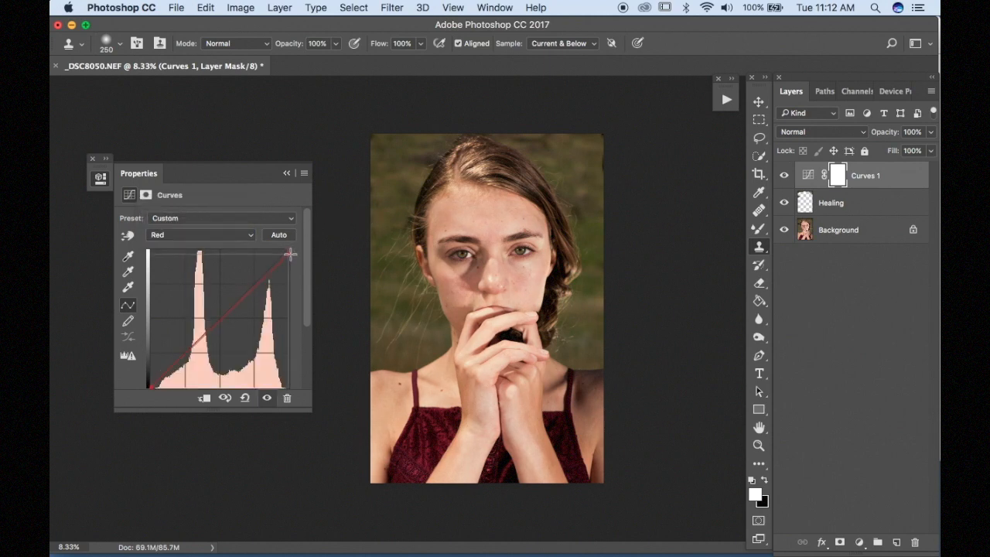
mouse_move(291, 250)
mouse_down()
mouse_move(280, 250)
mouse_move(296, 240)
mouse_move(297, 254)
mouse_up()
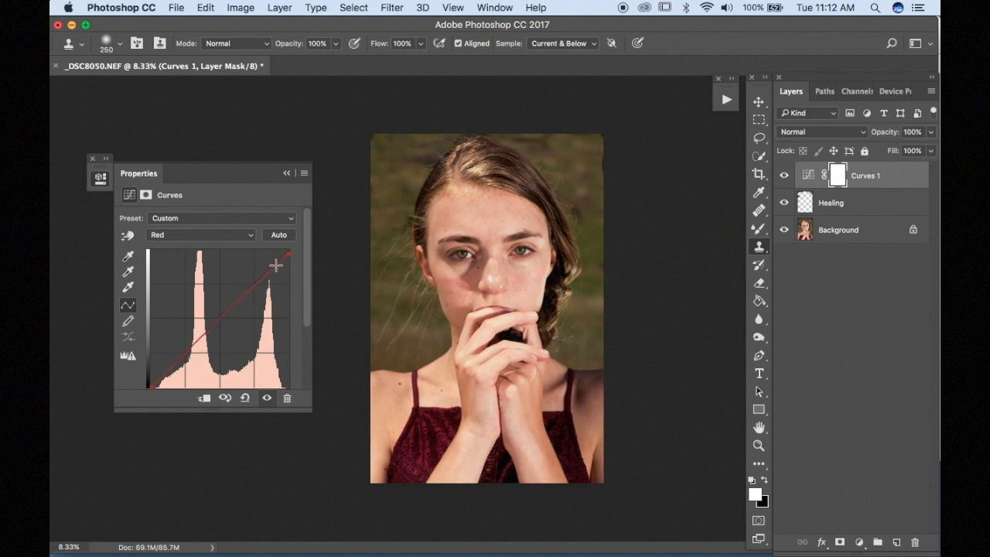
drag(276, 266, 288, 254)
drag(289, 255, 289, 254)
drag(152, 387, 151, 387)
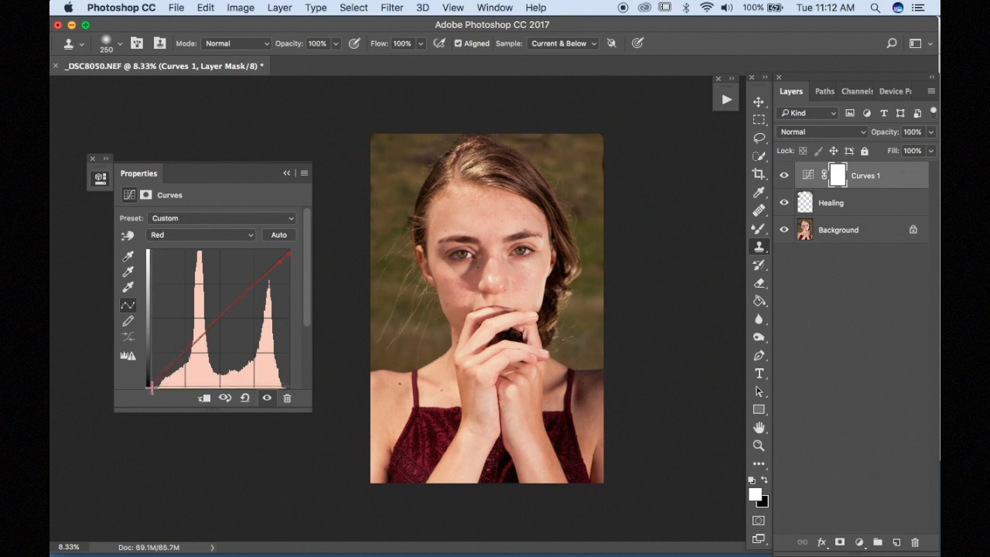
Step: Add a control point in the midtones of the Green channel's curve and raise it very slightly
click(166, 234)
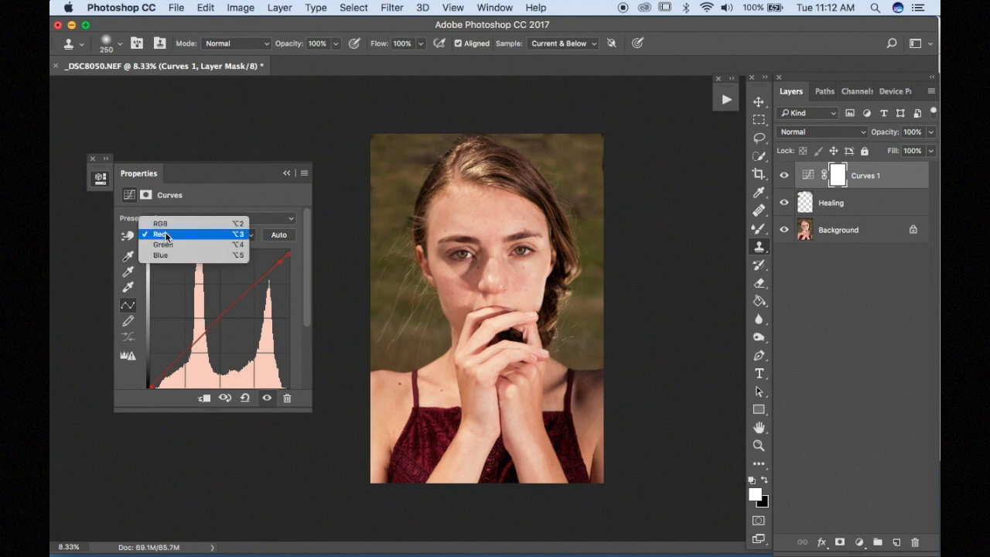
click(198, 244)
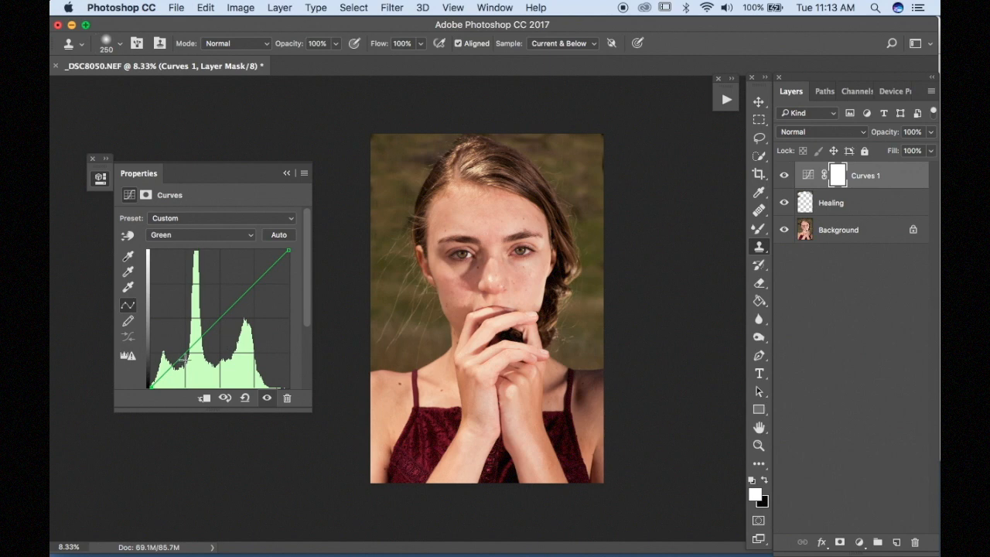
drag(181, 357, 374, 301)
click(206, 335)
drag(206, 335, 220, 320)
key(super+z)
drag(220, 317, 221, 316)
click(287, 174)
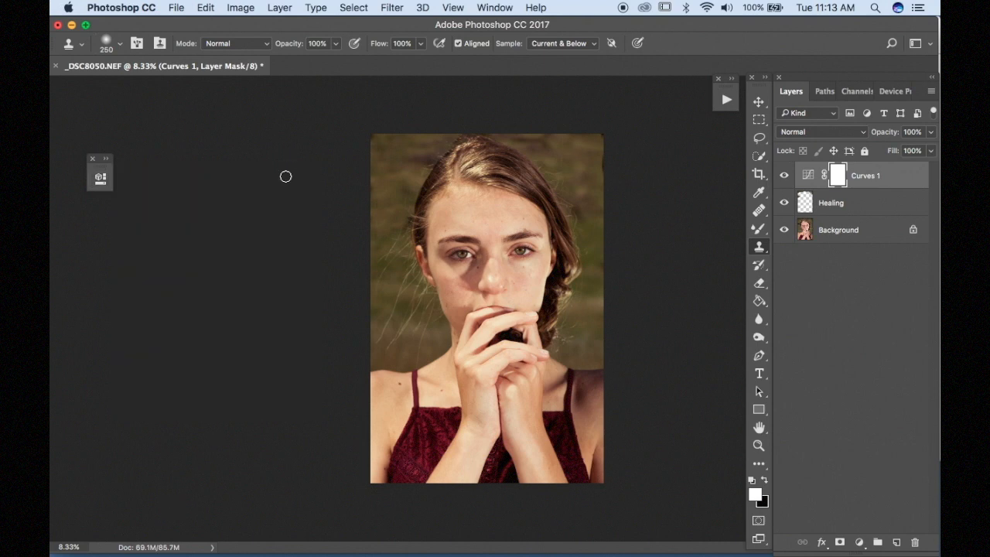
Step: Compare the portrait with the Curves 1 adjustment layer hidden and shown to judge the color toning
click(786, 176)
click(785, 176)
click(785, 176)
click(785, 176)
click(785, 177)
click(785, 176)
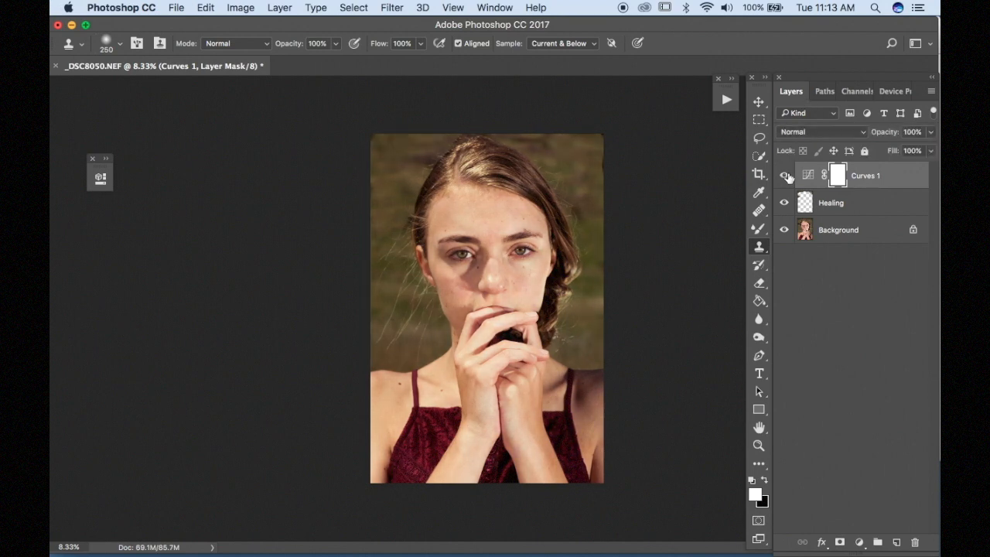
Step: Add a Selective Color adjustment layer above Curves 1, try Cyan at -10% for the Reds and undo that trial
click(861, 543)
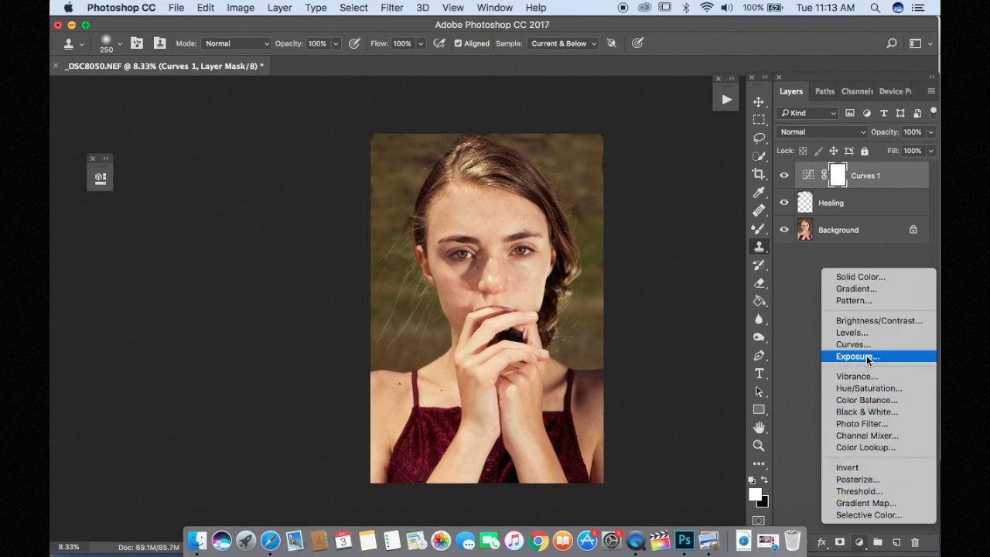
click(846, 515)
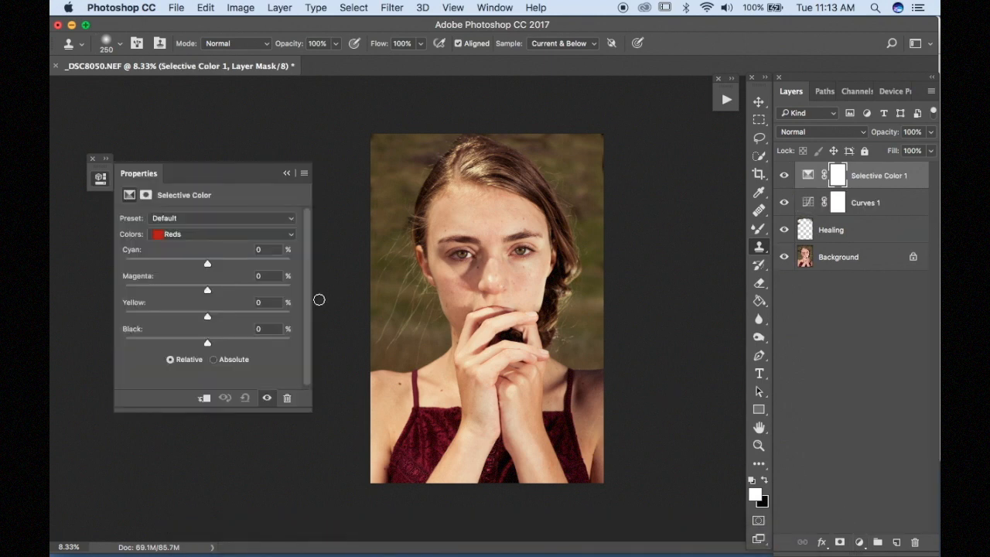
drag(207, 264, 205, 264)
key(super+z)
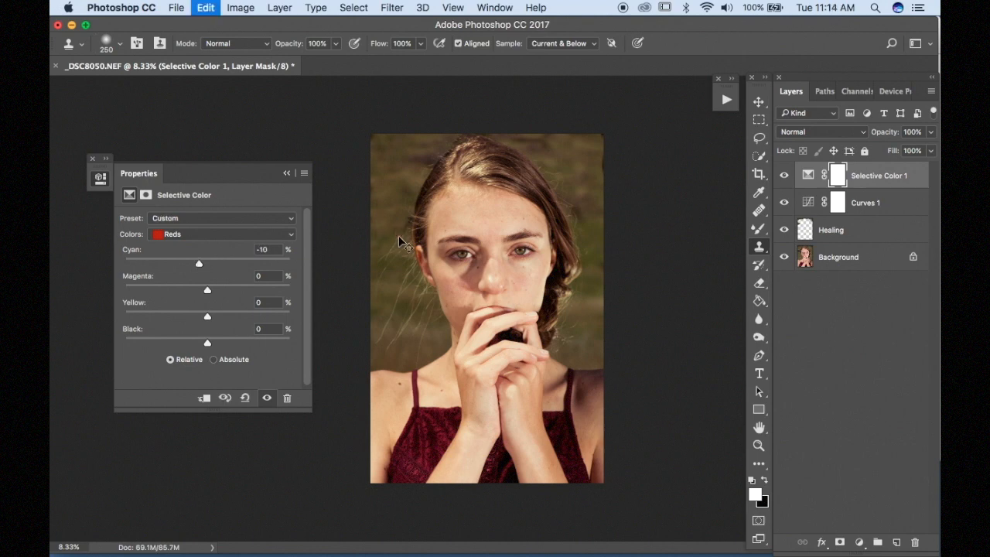
Step: Set the Selective Color Neutrals to Cyan +3%, Magenta +3%, Yellow +2% and Black +2%
click(279, 233)
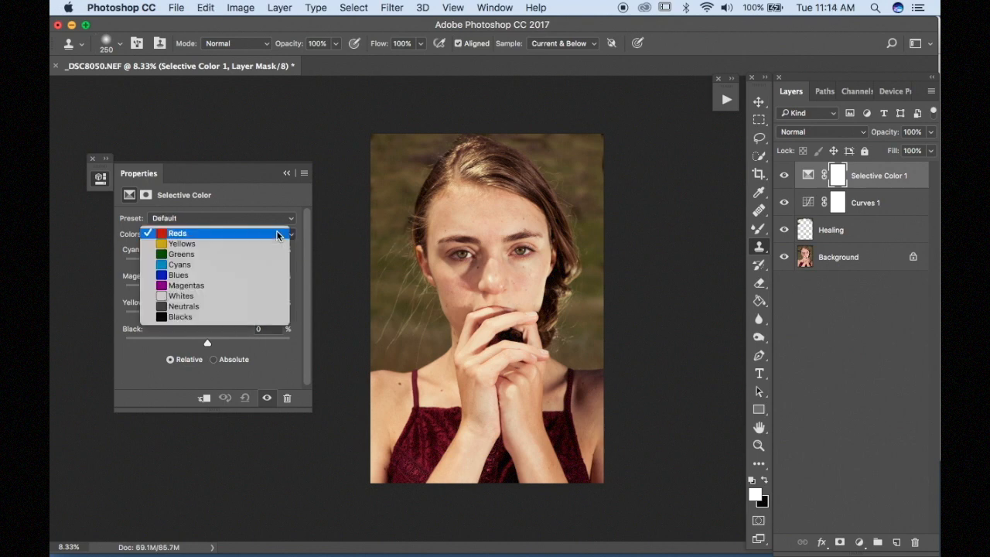
click(198, 307)
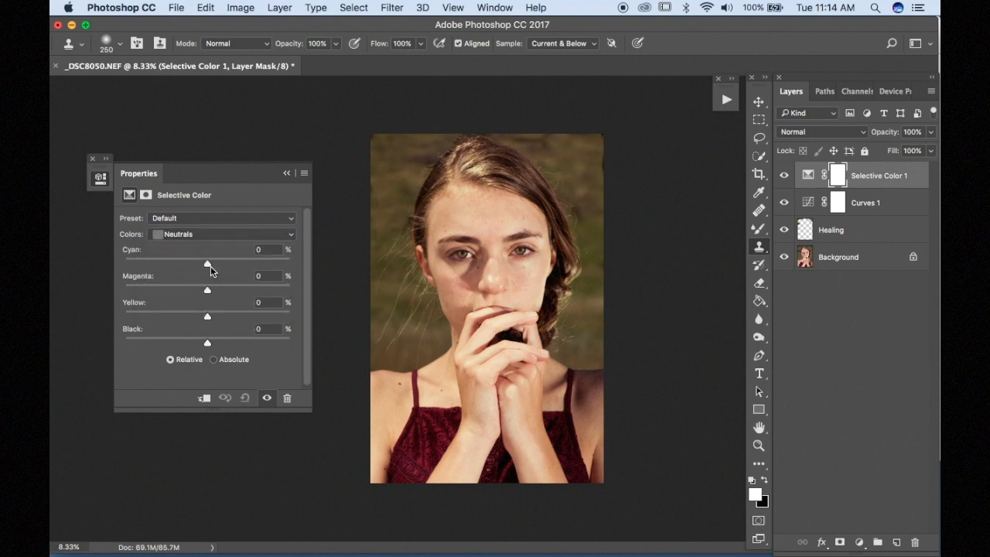
drag(207, 264, 199, 265)
drag(215, 267, 213, 268)
drag(210, 267, 215, 272)
drag(207, 290, 212, 293)
drag(212, 293, 209, 293)
drag(208, 320, 212, 343)
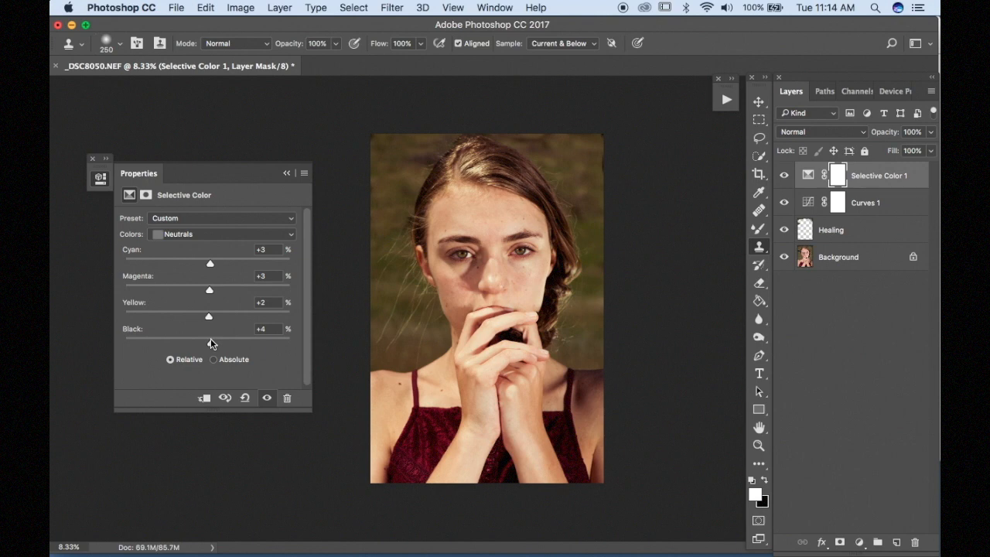
drag(212, 344, 208, 344)
Step: Set the Selective Color Blacks to Cyan -2%, Magenta +3%, Yellow -8% and Black +2%
click(194, 236)
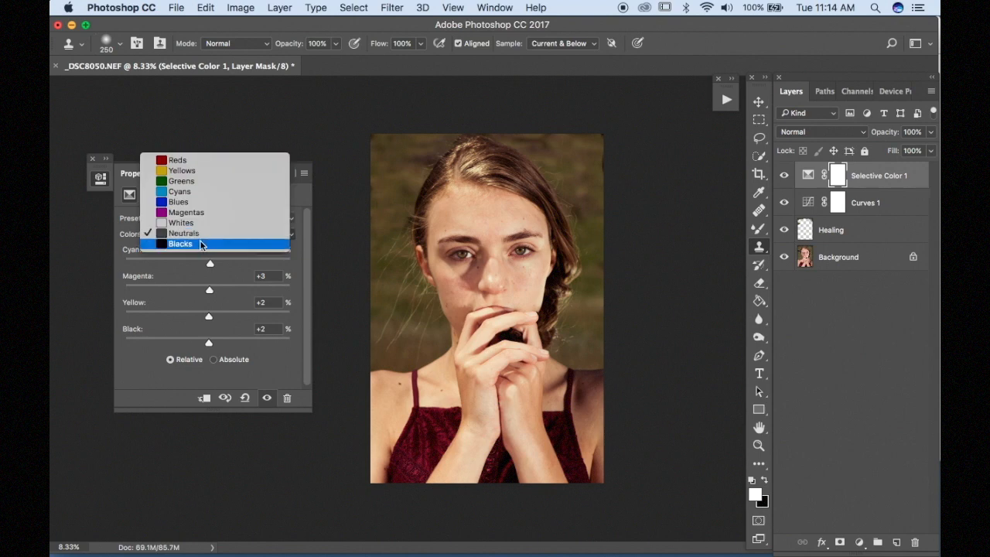
click(199, 243)
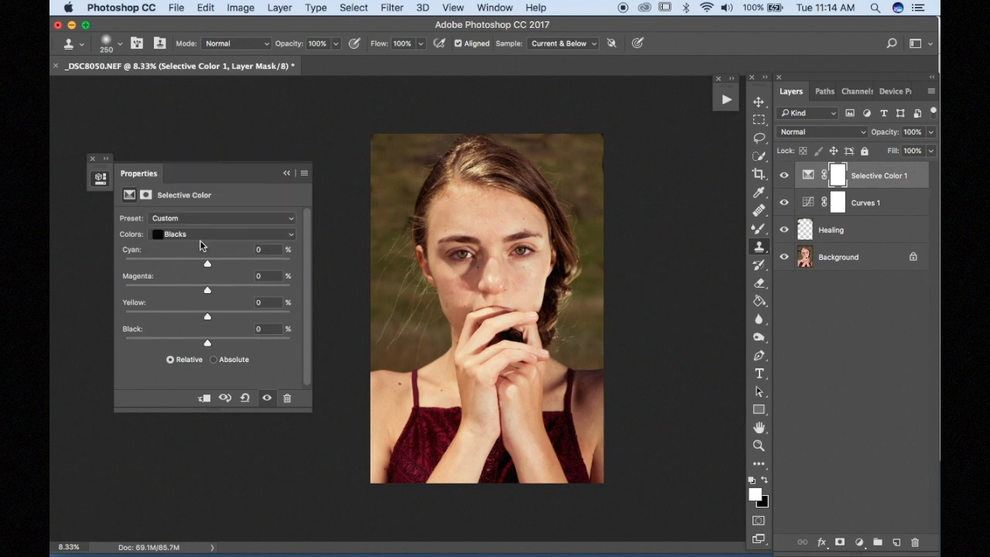
mouse_move(207, 264)
mouse_down()
mouse_move(219, 264)
mouse_move(206, 269)
mouse_up()
mouse_move(207, 290)
mouse_down()
mouse_move(194, 289)
mouse_move(210, 292)
mouse_up()
drag(207, 318, 209, 345)
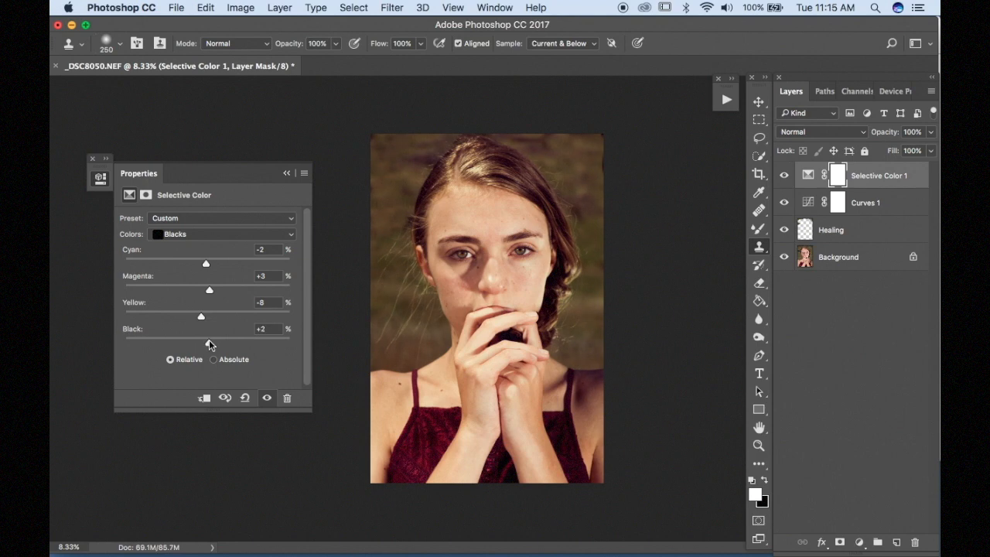
Step: Switch to Preview to compare the finished reference _DSC8050.png with the current edit, and return to Photoshop
mouse_move(689, 551)
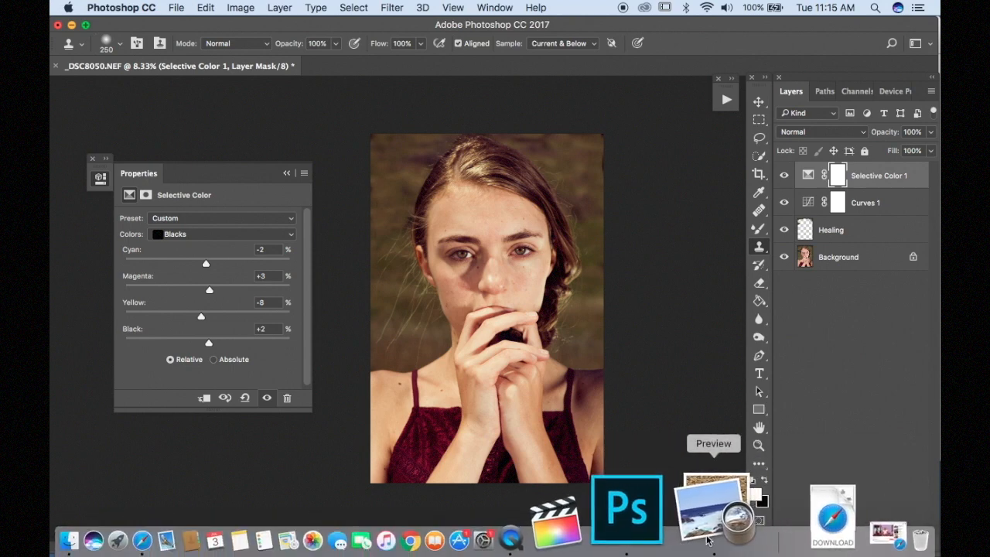
click(707, 540)
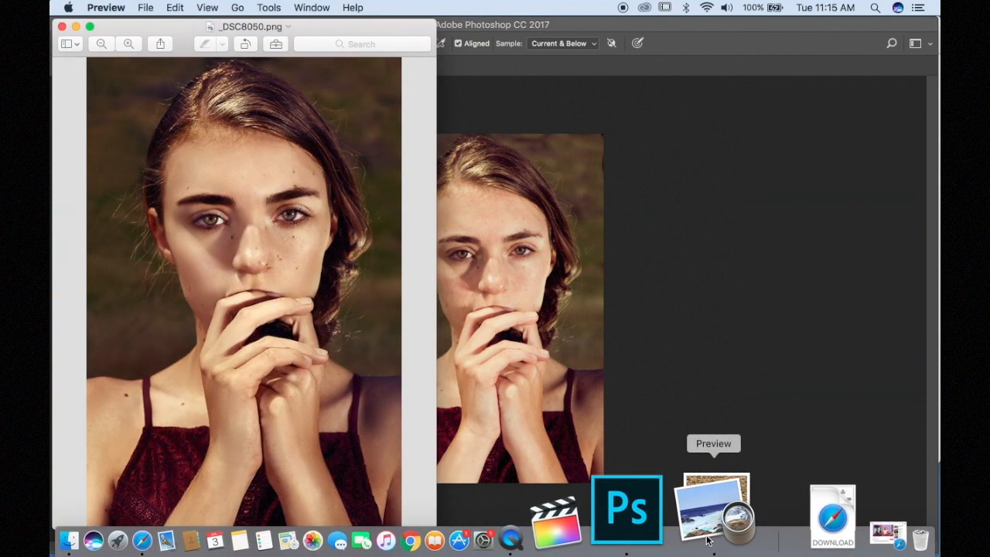
click(635, 358)
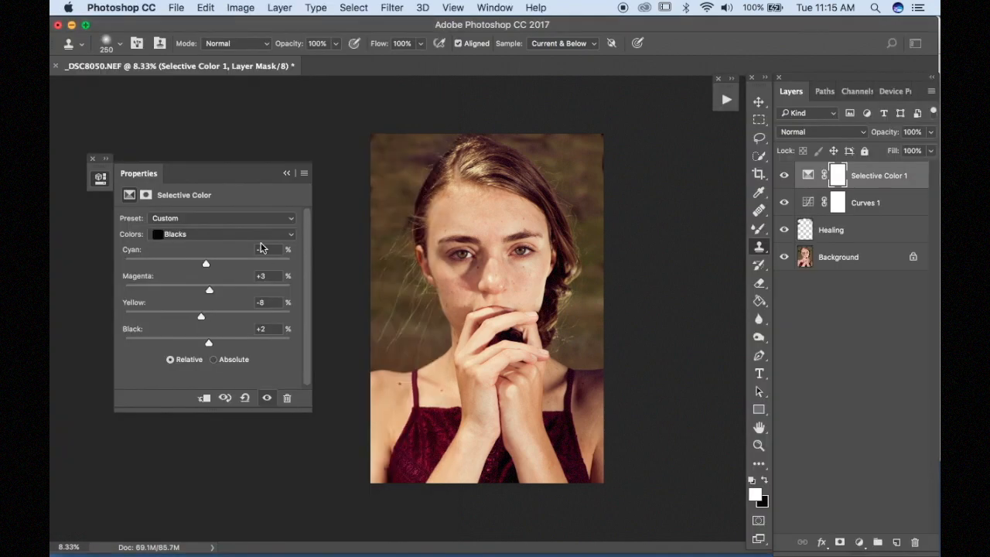
click(287, 173)
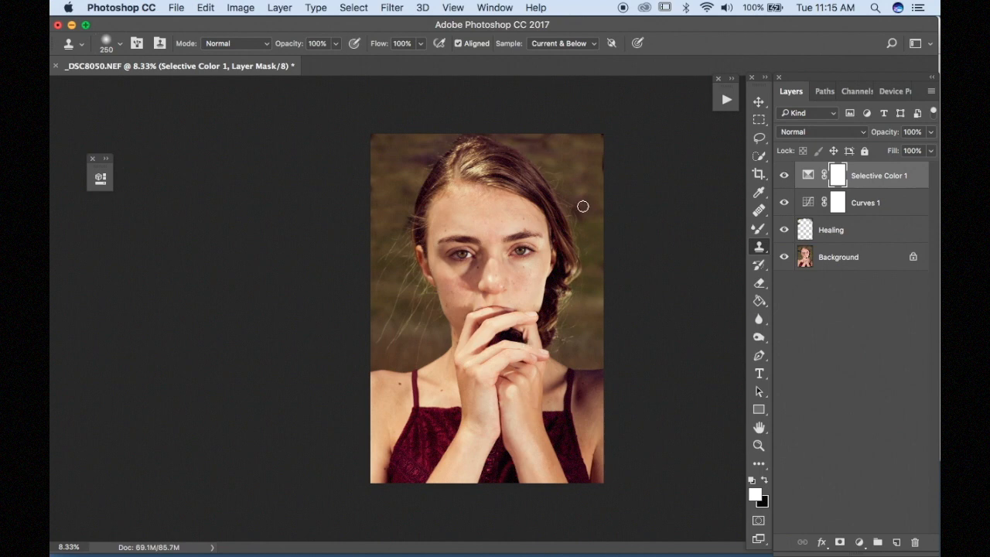
Step: Add a second Curves adjustment layer and darken the forehead's skin tone by lowering its RGB curve point with on-image adjustment
click(857, 544)
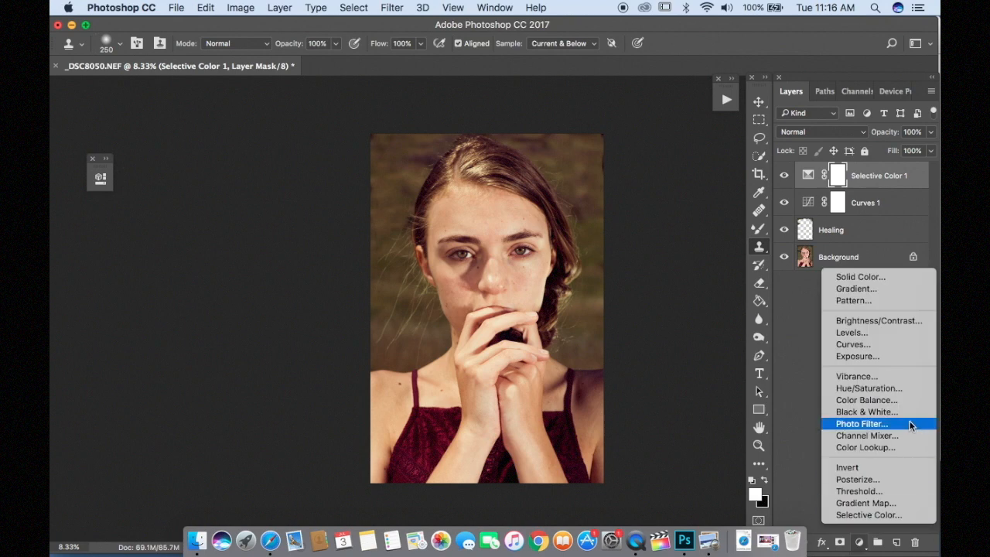
click(874, 348)
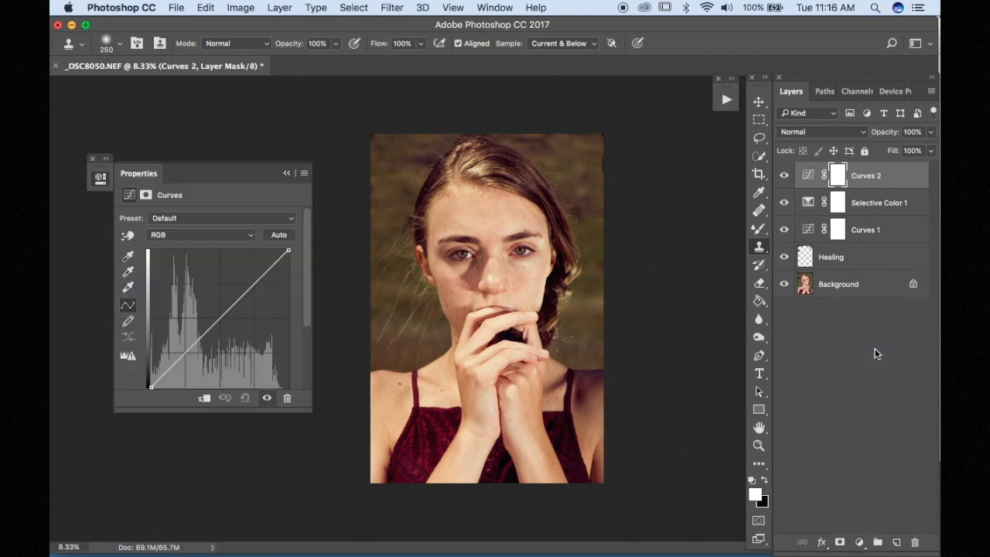
click(134, 237)
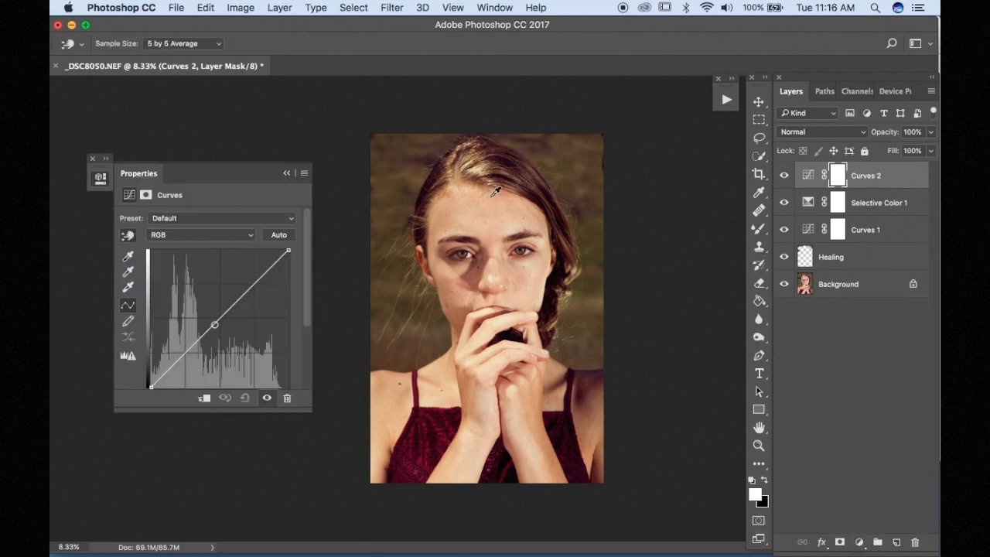
click(492, 211)
drag(493, 211, 493, 220)
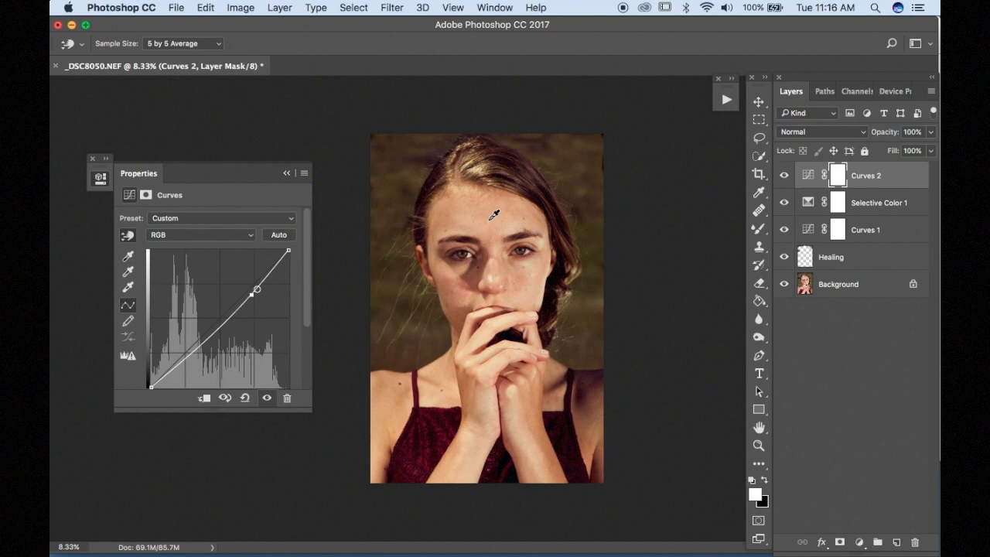
click(287, 175)
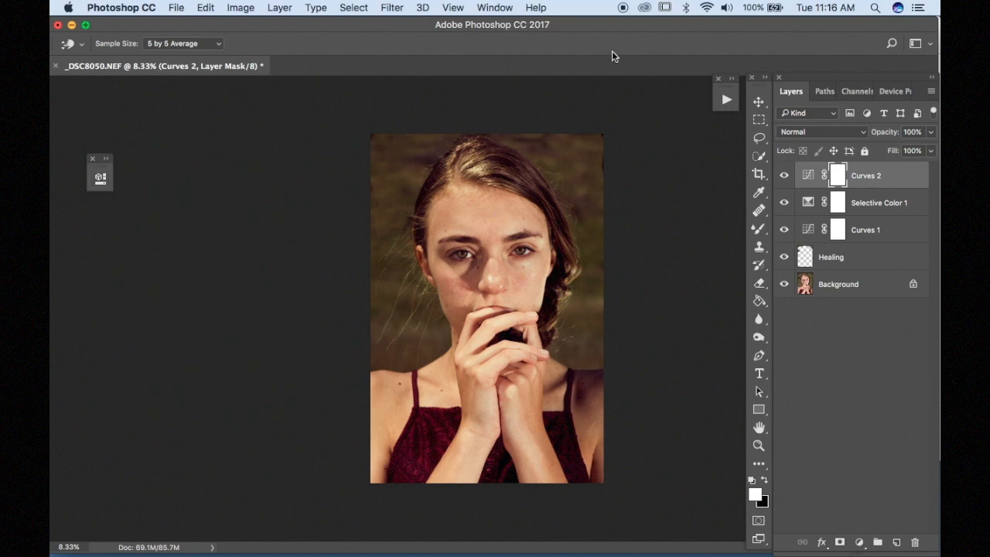
Step: Compare the portrait with Curves 2 hidden and shown, and set that layer's blend mode to Luminosity
click(785, 176)
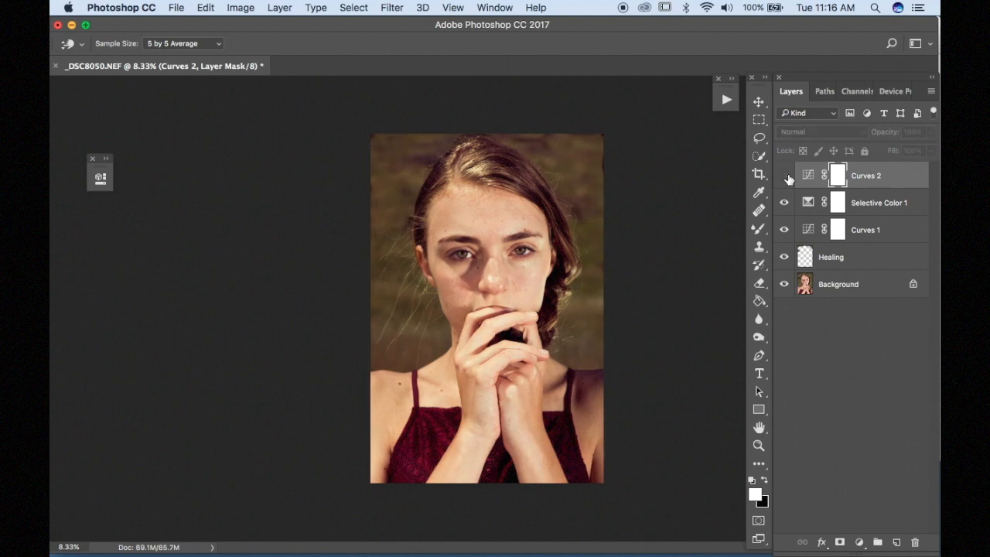
click(786, 177)
click(786, 176)
click(786, 176)
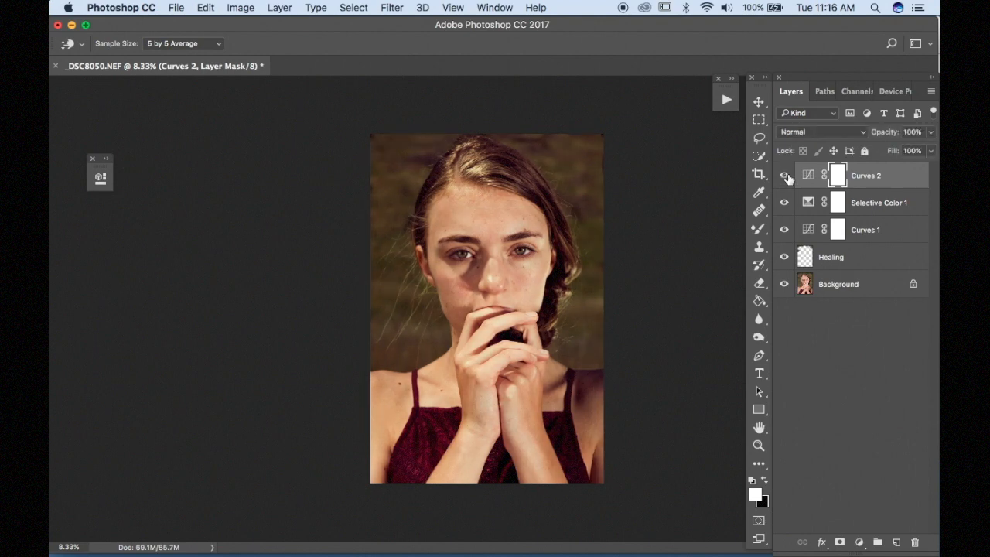
click(839, 133)
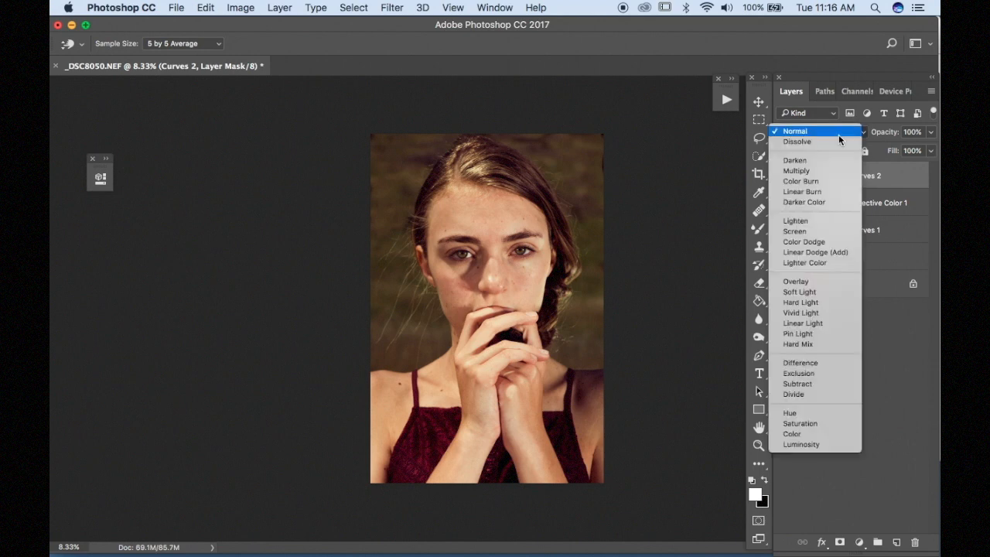
click(829, 446)
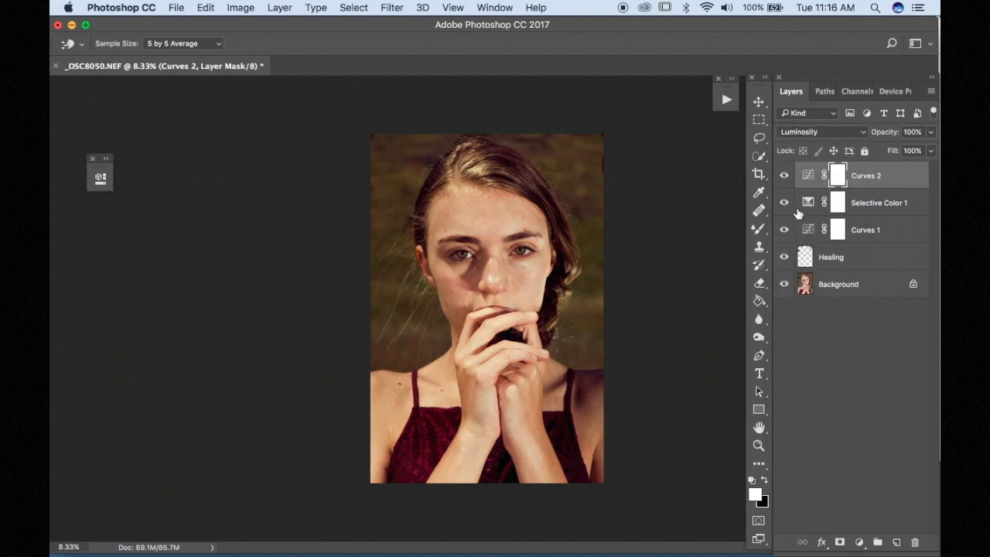
Step: Compare the darkened portrait at closer range with the finished reference image in Preview, and return to Photoshop
key(super+plus)
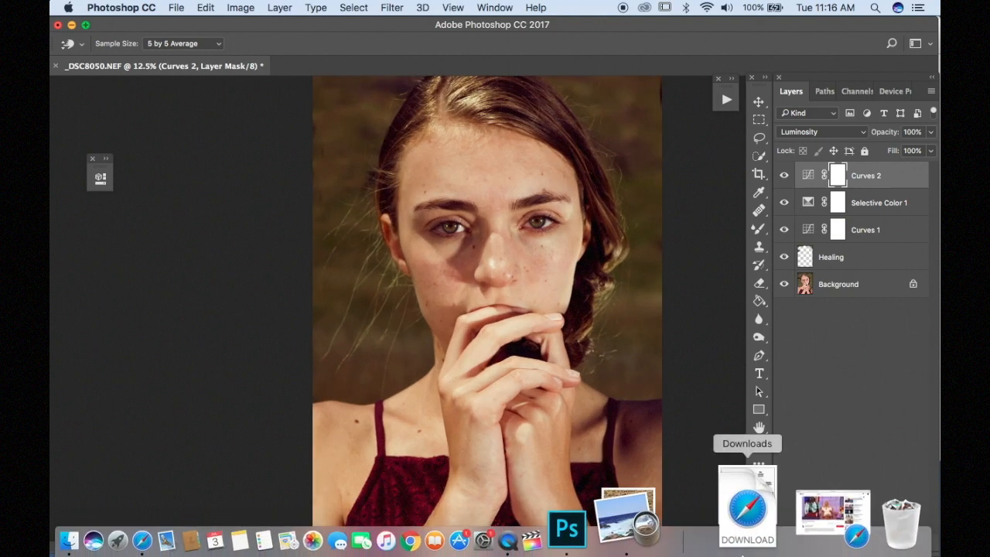
click(716, 542)
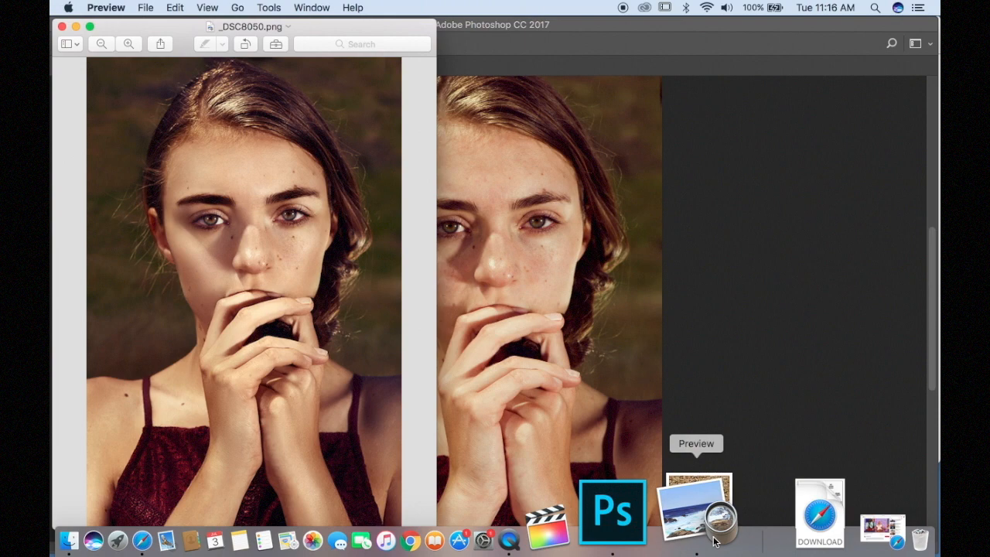
click(662, 221)
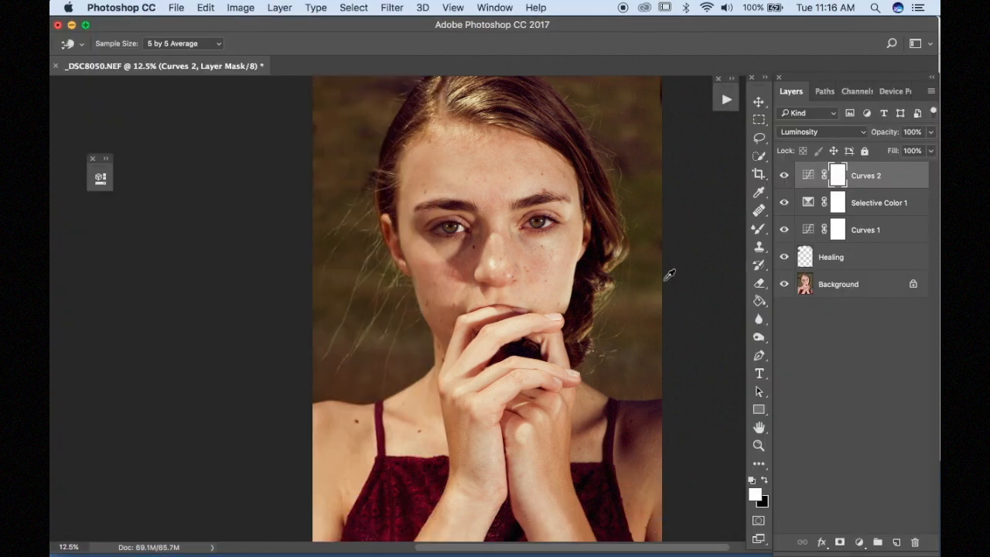
key(super+minus)
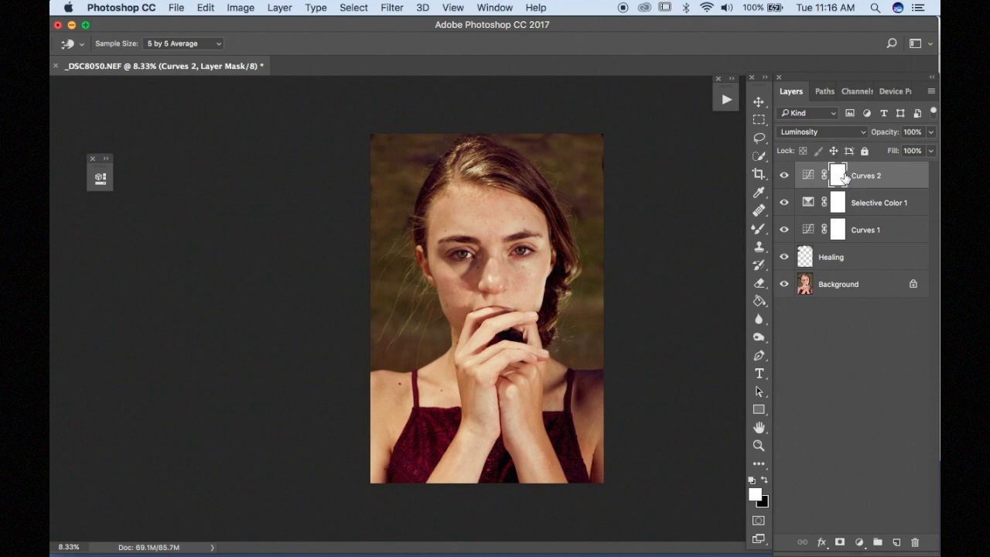
Step: Add a third Curves adjustment layer and slightly raise a point in the Green channel's shadows to lower midtones
click(859, 543)
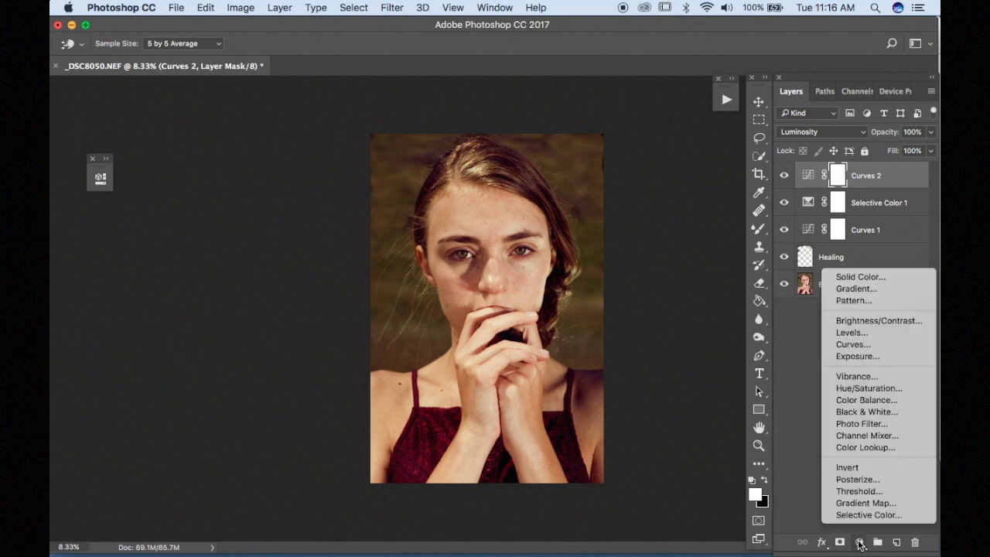
click(861, 346)
key(s)
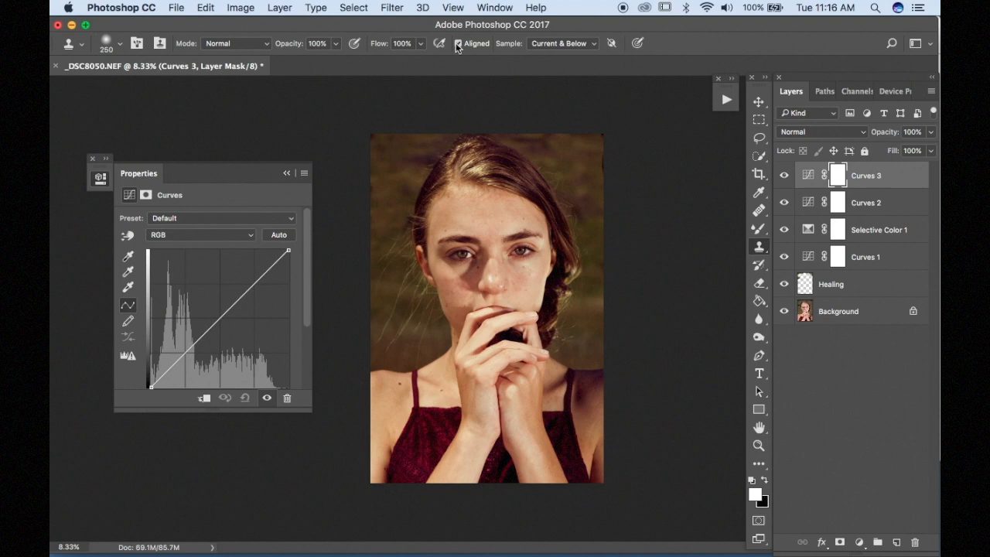
click(173, 231)
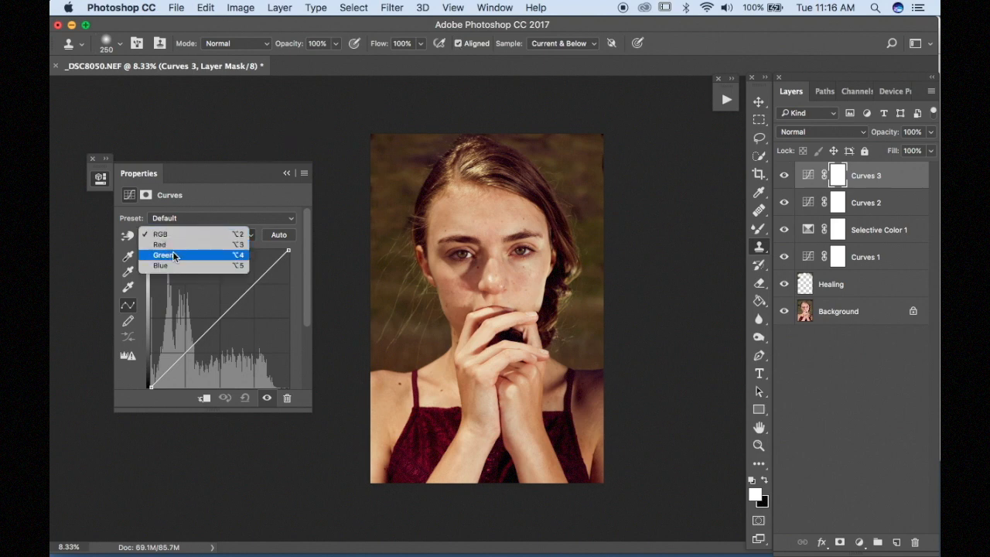
click(174, 255)
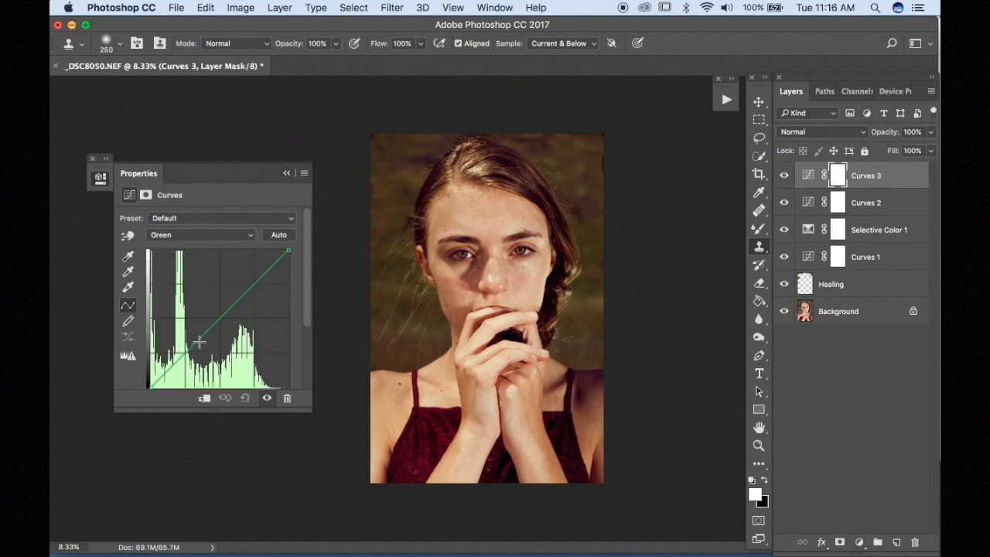
click(199, 341)
drag(199, 341, 197, 340)
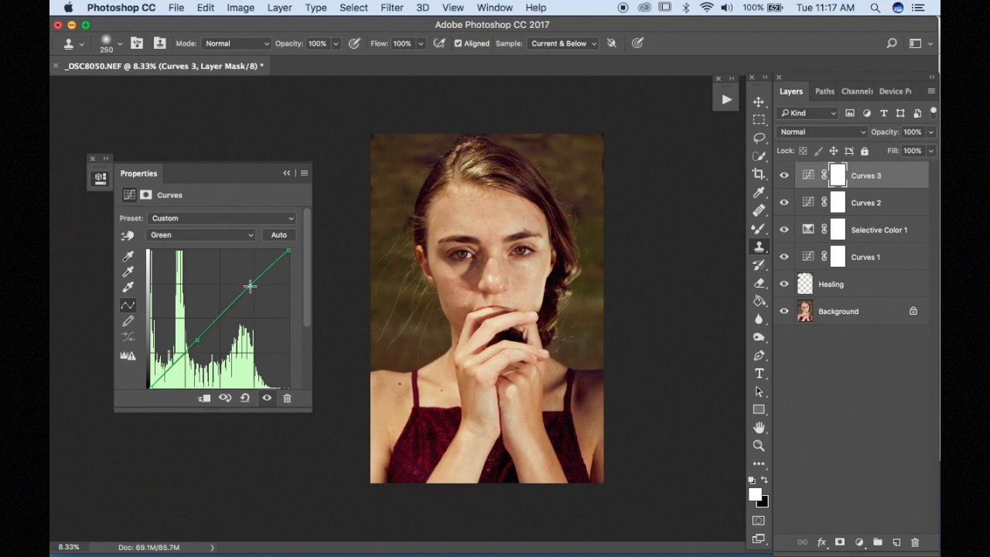
Step: Anchor the Green curve's highlights with a second point near the diagonal, and compare the portrait with Curves 3 hidden and shown
drag(250, 286, 252, 287)
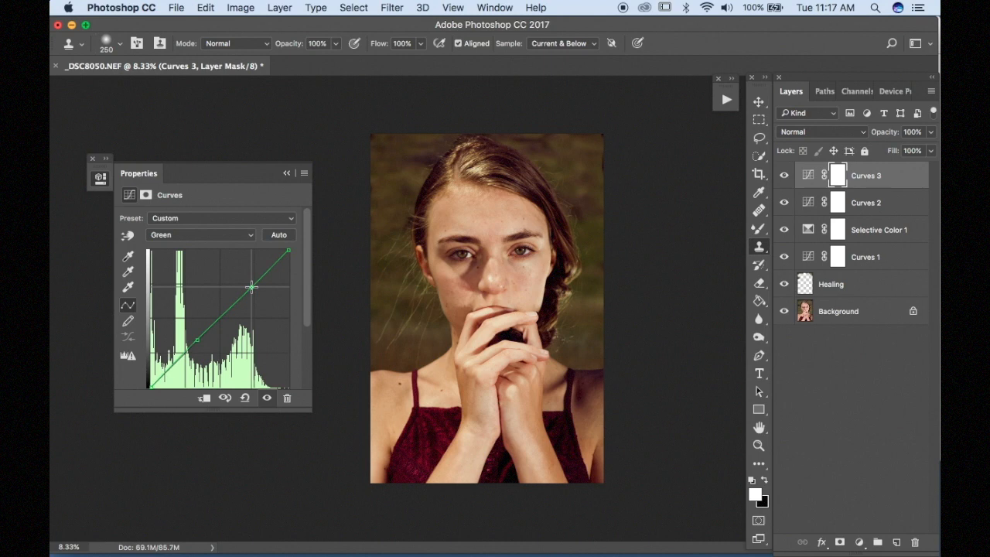
drag(251, 287, 252, 287)
click(792, 178)
click(792, 178)
click(792, 178)
click(792, 177)
click(793, 179)
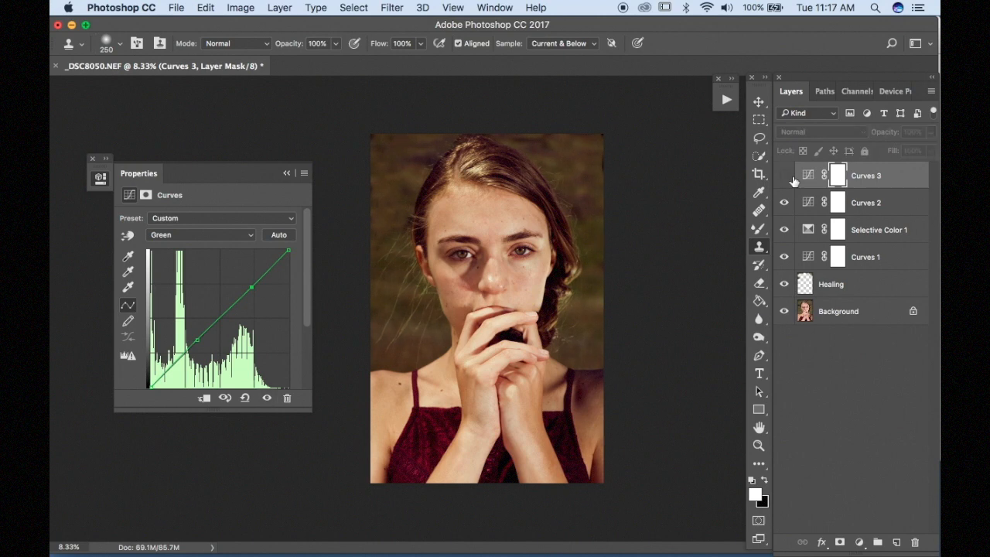
click(793, 179)
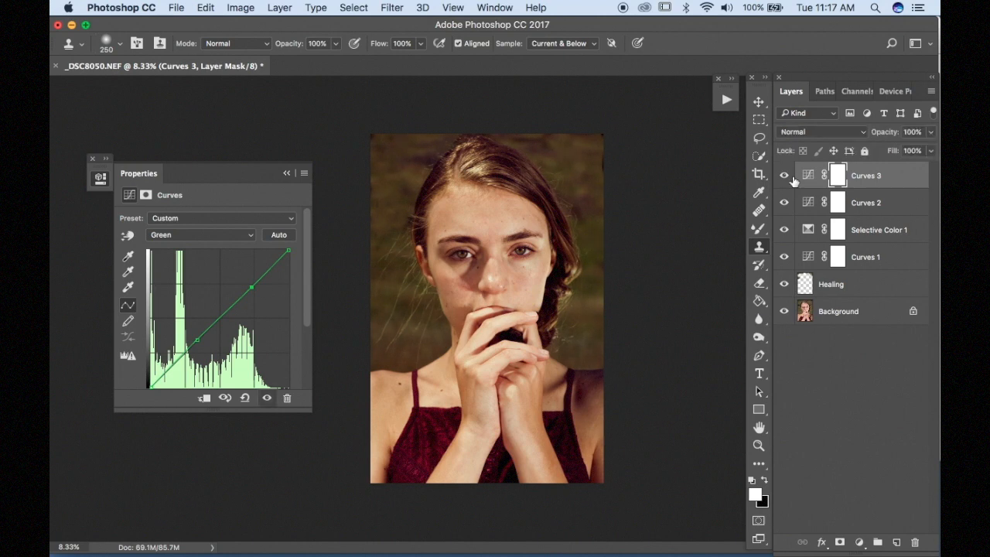
Step: Invert the Curves 3 layer mask to black so the green adjustment is hidden
click(287, 172)
key(super+i)
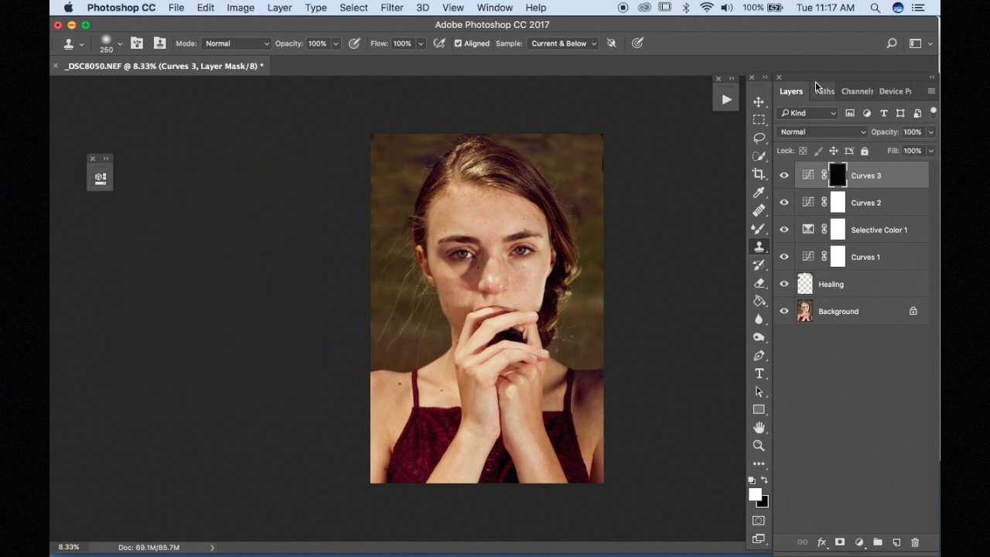
key(b)
key(bracketright)
key(bracketright)
key(bracketright)
key(bracketright)
key(bracketright)
key(bracketright)
key(bracketright)
key(bracketright)
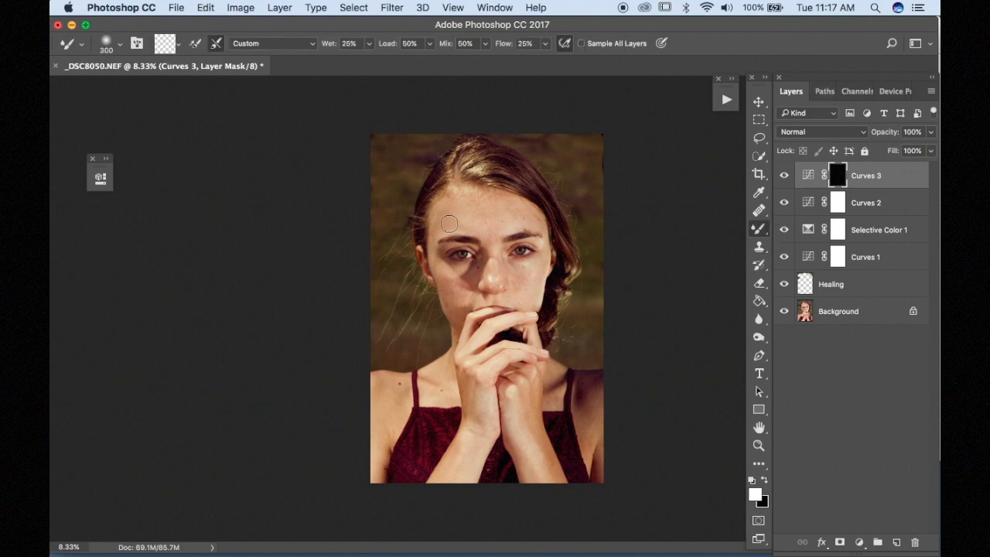
key(bracketright)
key(bracketright)
key(bracketright)
key(bracketright)
Step: Paint white over the face, hands and arms on the Curves 3 mask with a size 1400 Brush at 100% opacity
click(760, 233)
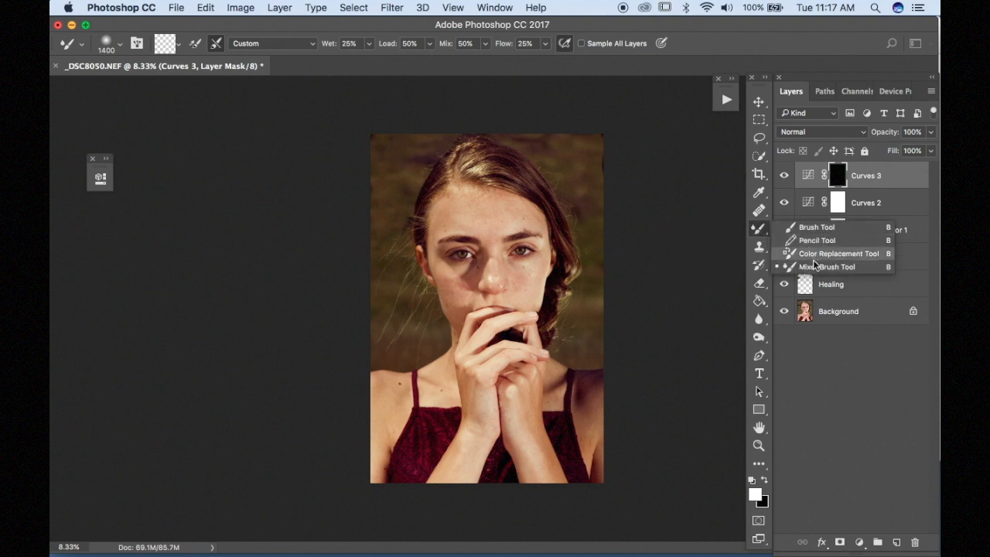
click(818, 230)
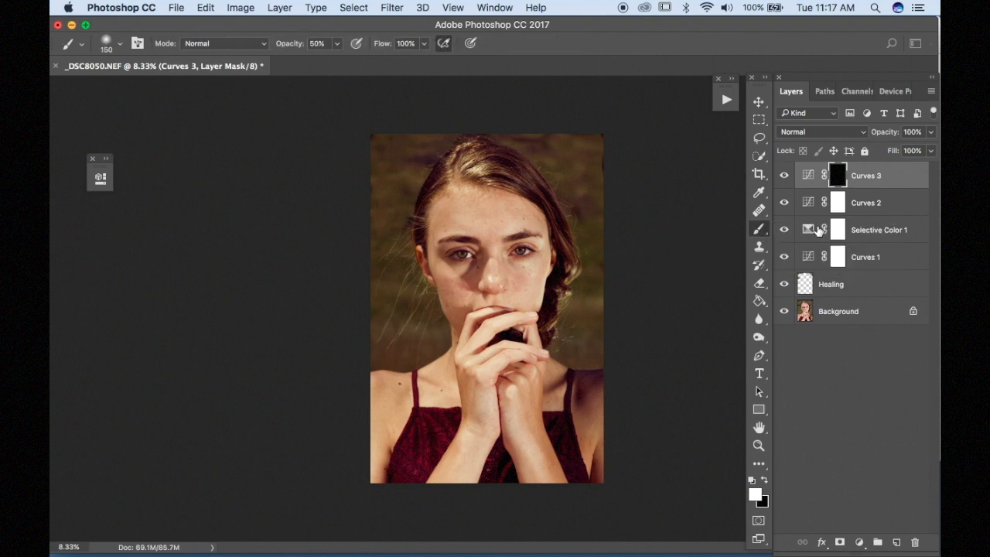
click(320, 44)
text(1)
key(bracketright)
key(bracketright)
key(bracketright)
key(bracketright)
key(bracketright)
key(bracketright)
key(bracketright)
key(bracketright)
key(bracketright)
key(bracketright)
key(bracketright)
key(bracketright)
key(bracketright)
key(bracketright)
key(bracketright)
mouse_move(486, 212)
mouse_down()
mouse_move(503, 280)
mouse_move(478, 279)
mouse_move(455, 226)
mouse_move(509, 229)
mouse_move(515, 295)
mouse_move(492, 282)
mouse_up()
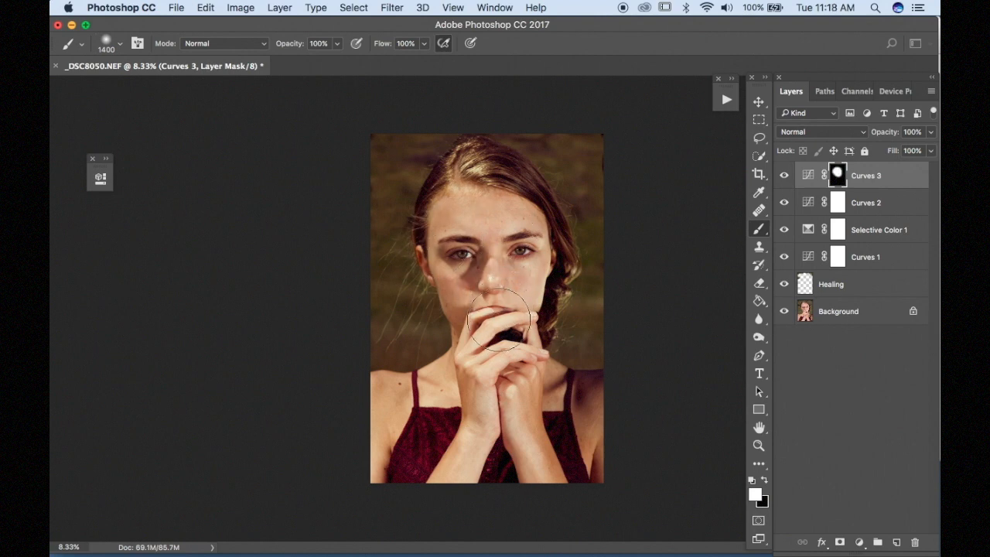
mouse_move(499, 317)
mouse_down()
mouse_move(489, 350)
mouse_move(496, 445)
mouse_move(468, 476)
mouse_move(462, 400)
mouse_move(443, 381)
mouse_move(393, 410)
mouse_move(390, 462)
mouse_up()
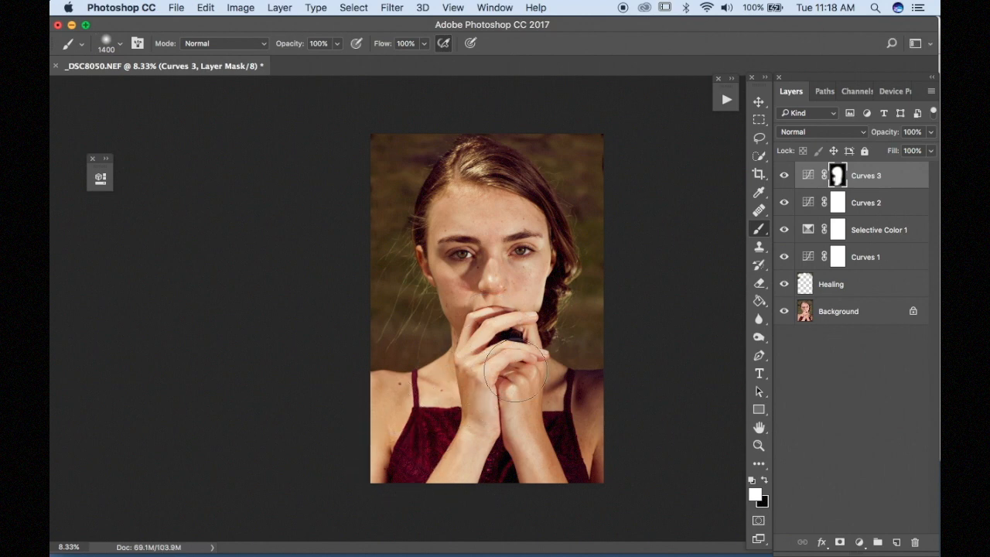
mouse_move(516, 374)
mouse_down()
mouse_move(542, 389)
mouse_move(550, 467)
mouse_move(521, 375)
mouse_move(505, 342)
mouse_move(496, 350)
mouse_move(479, 250)
mouse_move(488, 242)
mouse_move(502, 296)
mouse_move(522, 252)
mouse_move(477, 219)
mouse_up()
Step: Rename the Curves 3 layer as "Anti pink"
double_click(860, 177)
text(Anti)
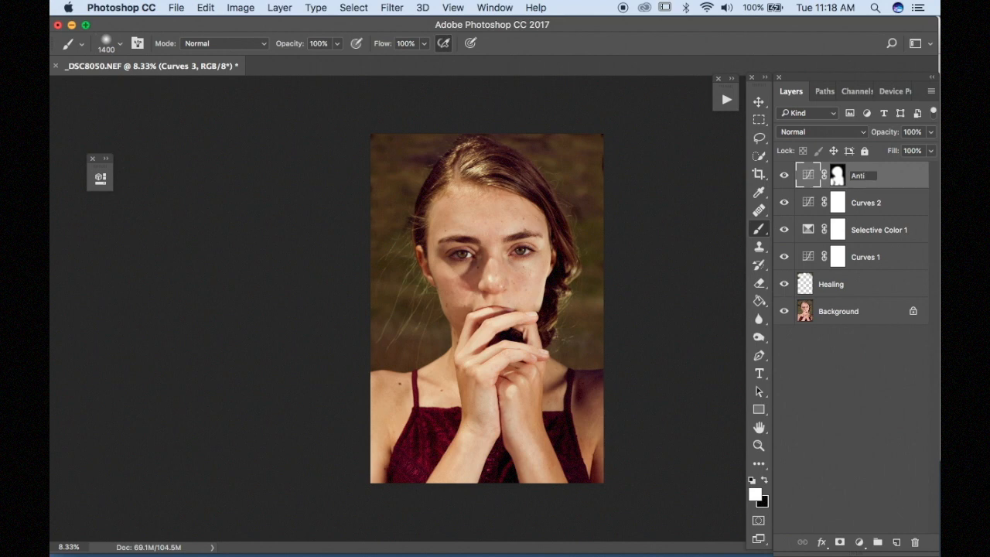
text(pink)
key(Return)
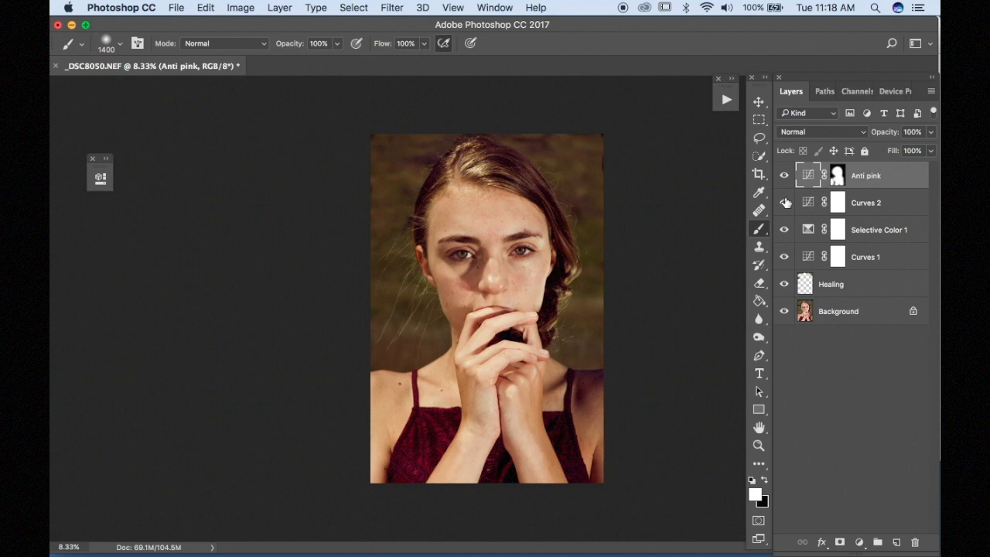
Step: Paint black over both eyes on the Curves 2 mask with a size 250 brush to exclude them from the darkening
click(785, 203)
click(786, 203)
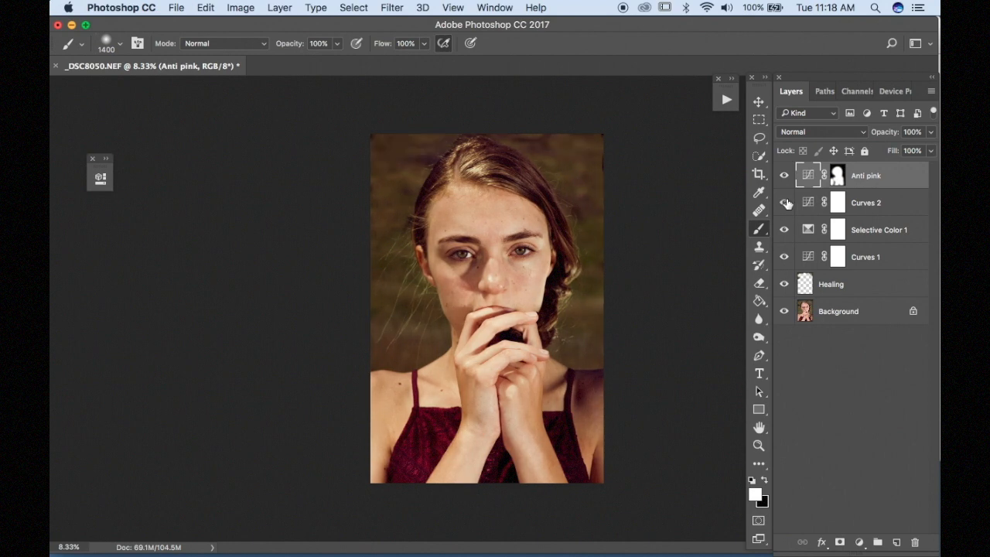
click(838, 203)
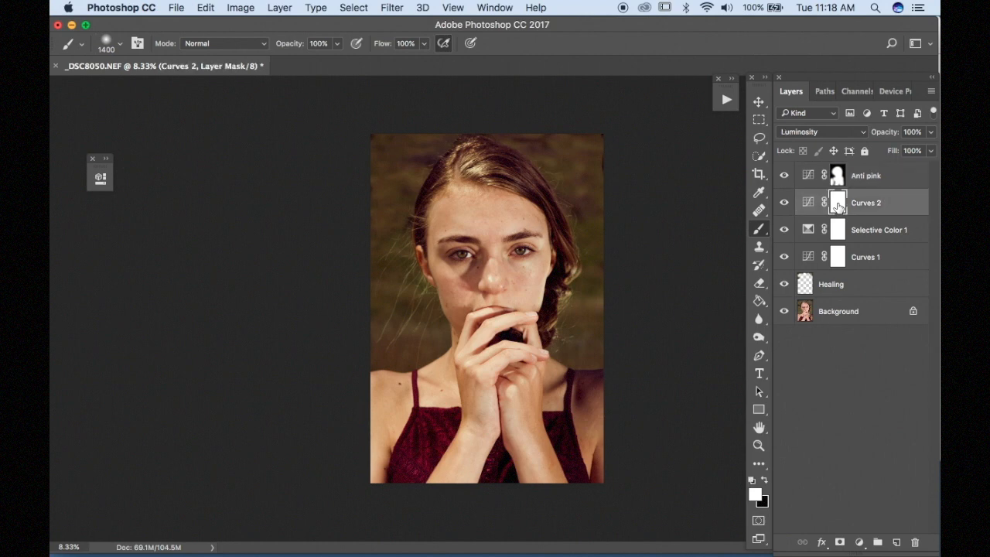
key(bracketleft)
key(bracketleft)
key(bracketleft)
key(bracketleft)
key(bracketleft)
key(bracketleft)
key(bracketleft)
key(bracketleft)
key(bracketleft)
key(bracketleft)
key(x)
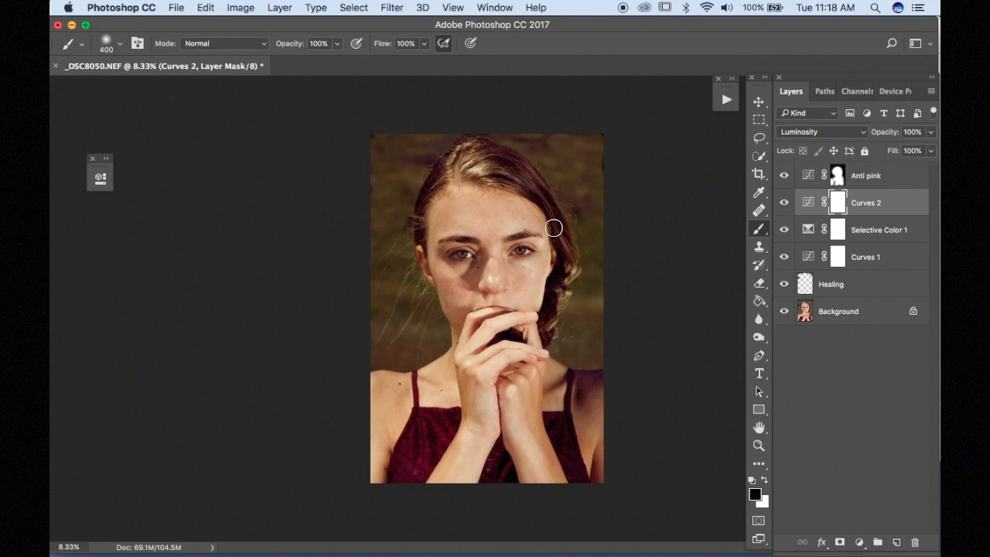
key(bracketleft)
key(bracketleft)
click(504, 253)
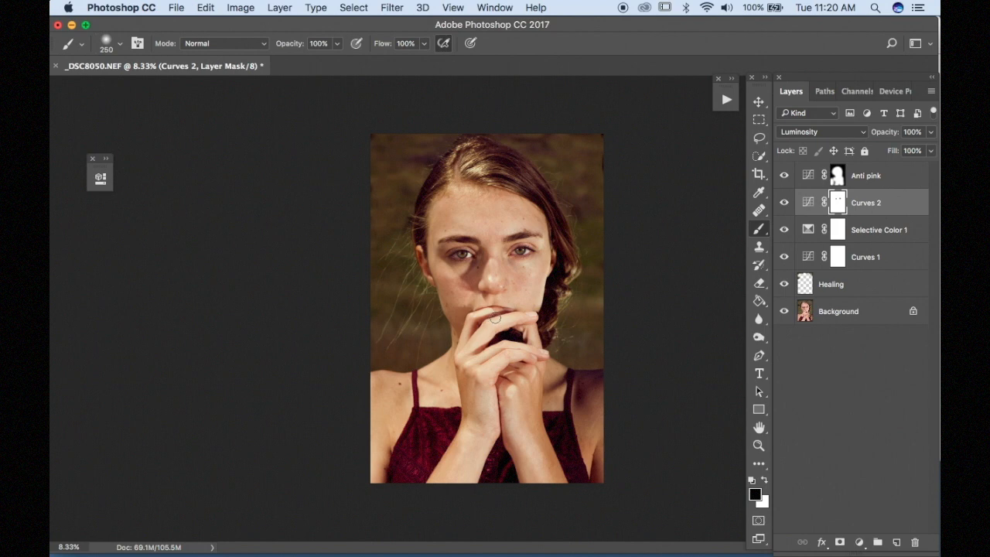
key(bracketleft)
key(bracketleft)
key(bracketleft)
Step: Add a Curves adjustment layer above Curves 2 and darken the hand's skin tone by lowering its RGB curve point with on-image adjustment
click(858, 543)
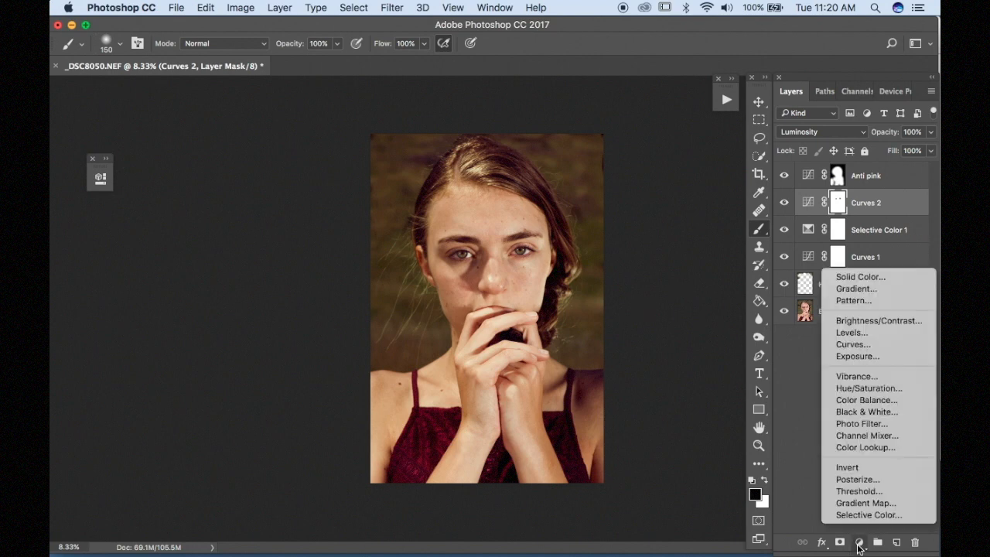
click(869, 351)
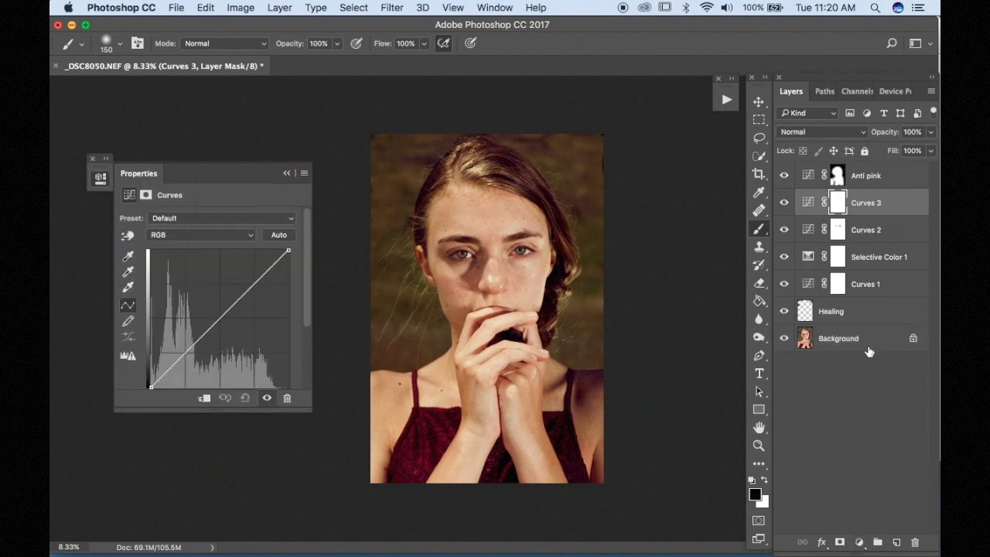
click(128, 235)
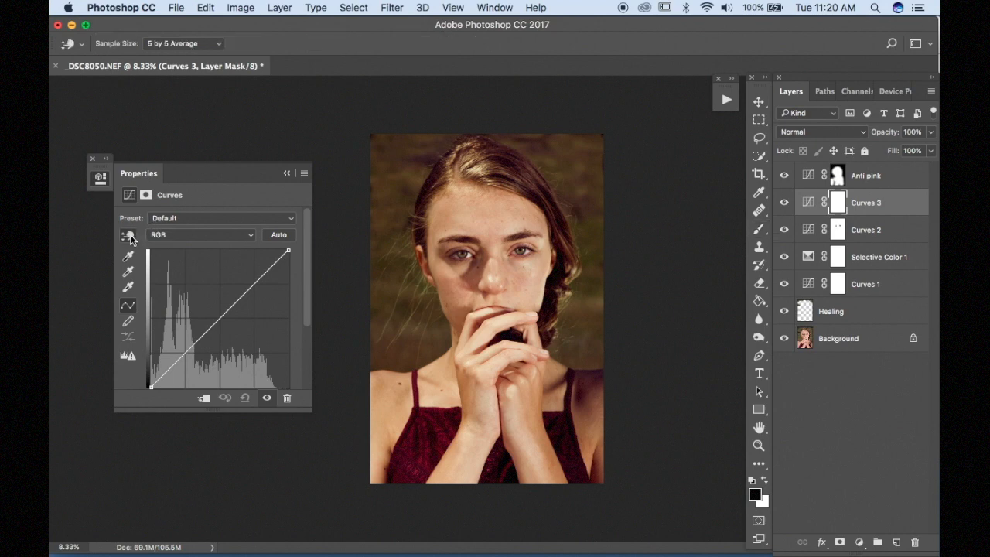
drag(490, 346, 490, 362)
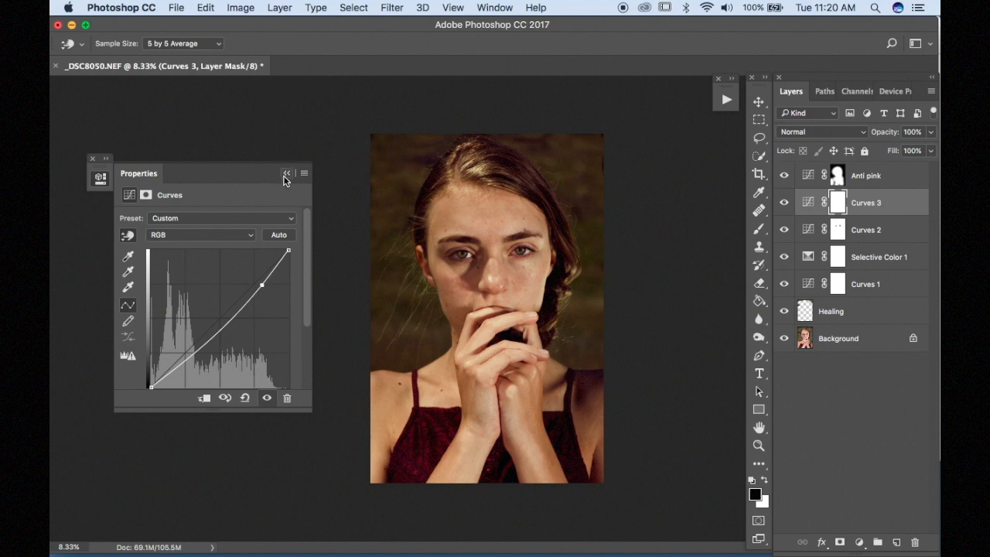
click(283, 172)
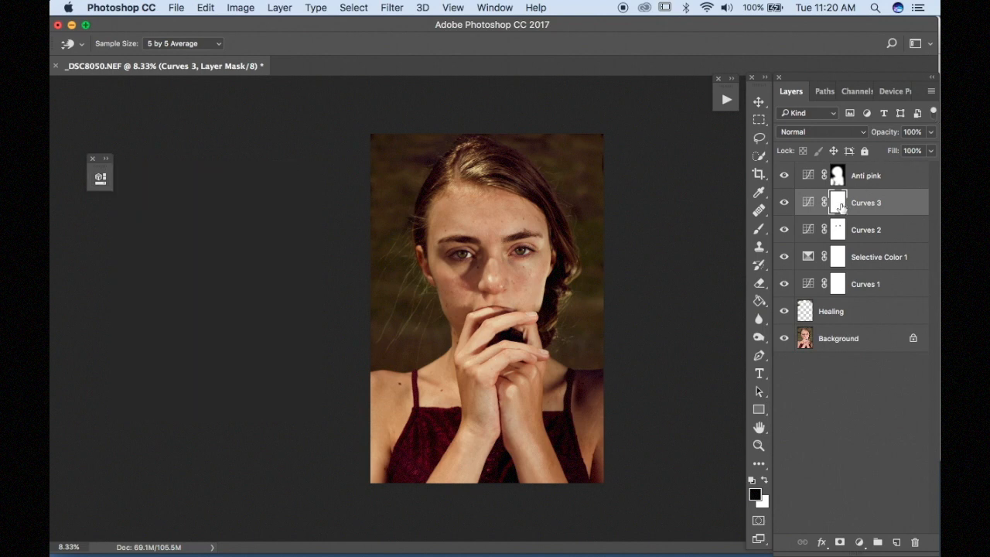
Step: Invert the new Curves layer's mask to black and rename the layer as "Hands"
drag(841, 207, 844, 212)
key(super+i)
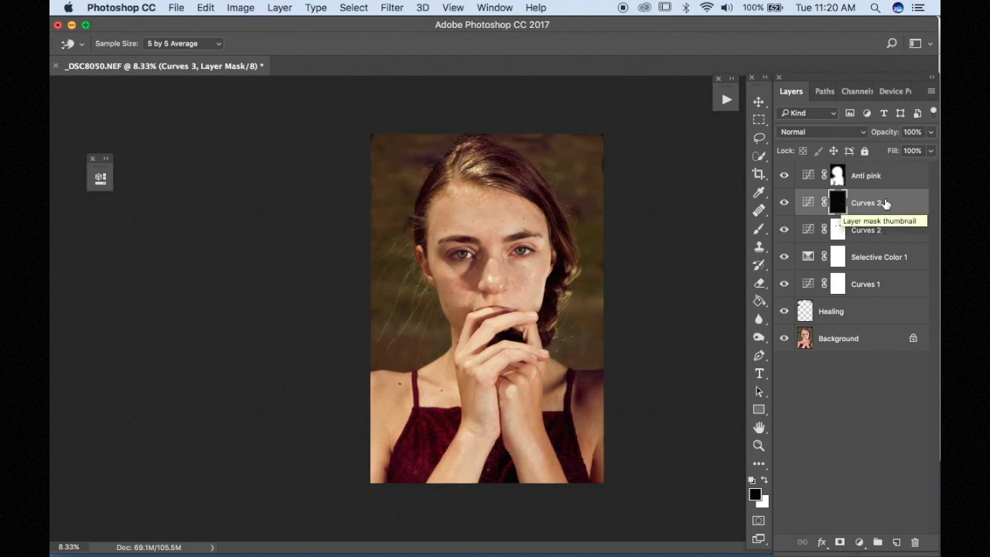
double_click(869, 203)
text(Hands)
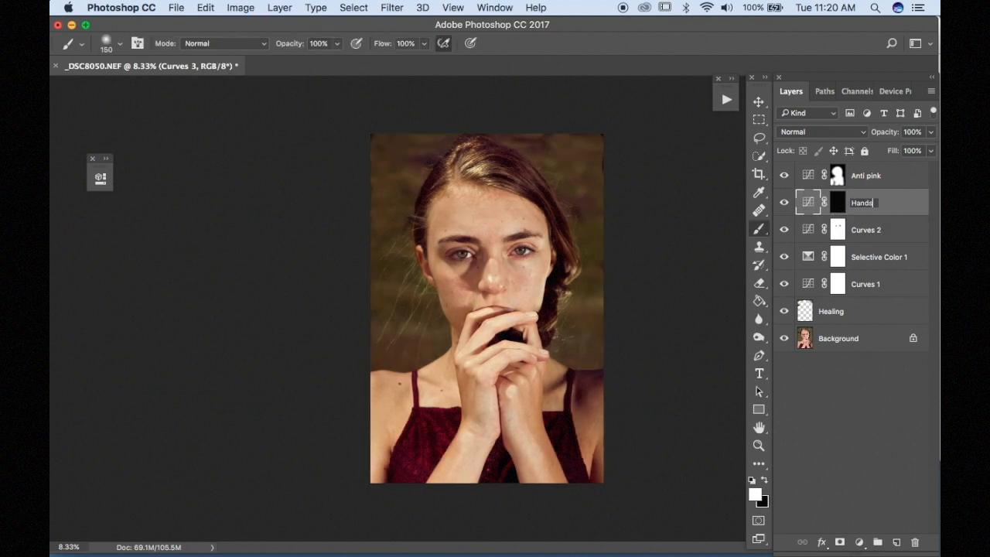
key(Return)
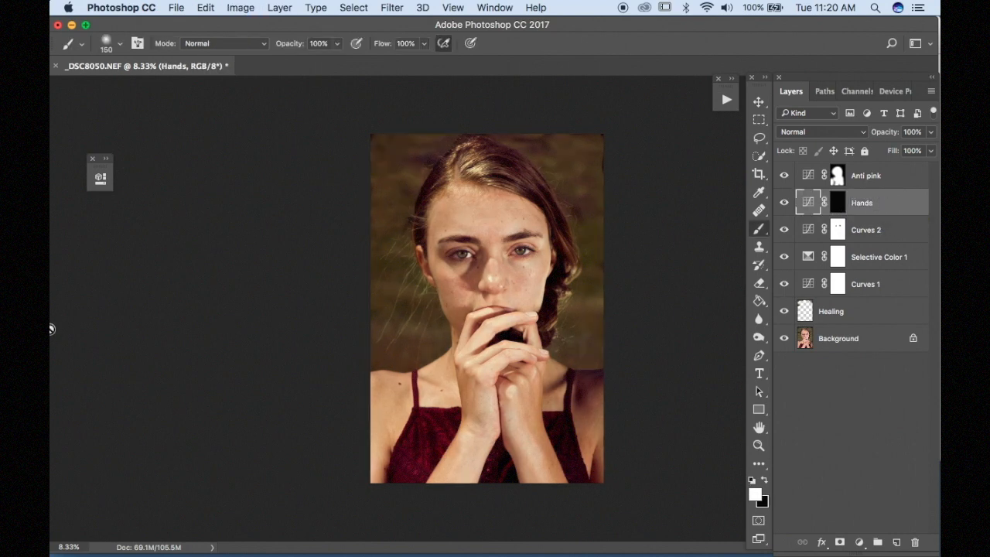
Step: Paint white over the hands, fingers and forearms on the Hands layer mask, reducing the brush from size 900 to 400 for the finer areas
click(837, 216)
key(x)
key(bracketright)
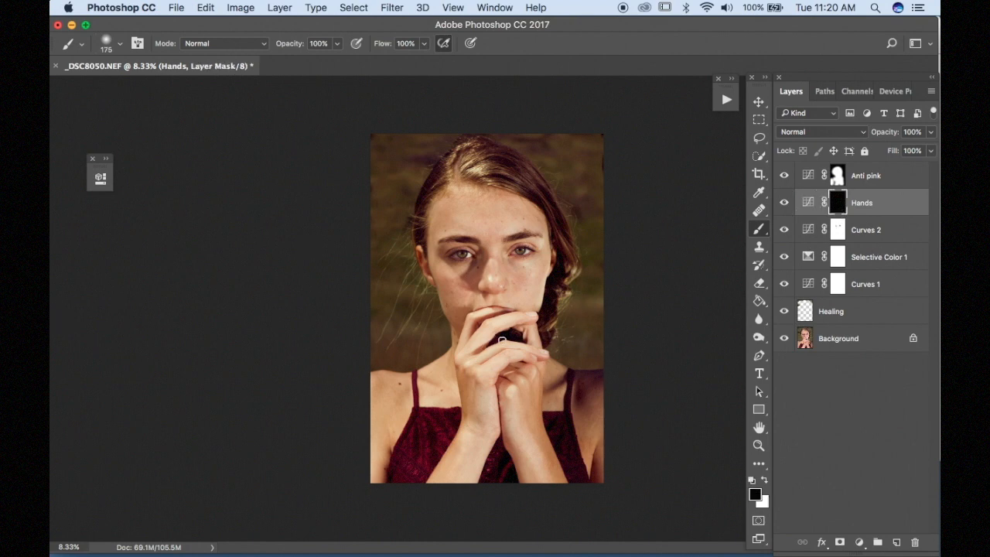
key(bracketright)
key(bracketright)
key(bracketright)
key(bracketright)
key(bracketright)
key(bracketright)
key(bracketright)
key(bracketright)
key(bracketright)
key(x)
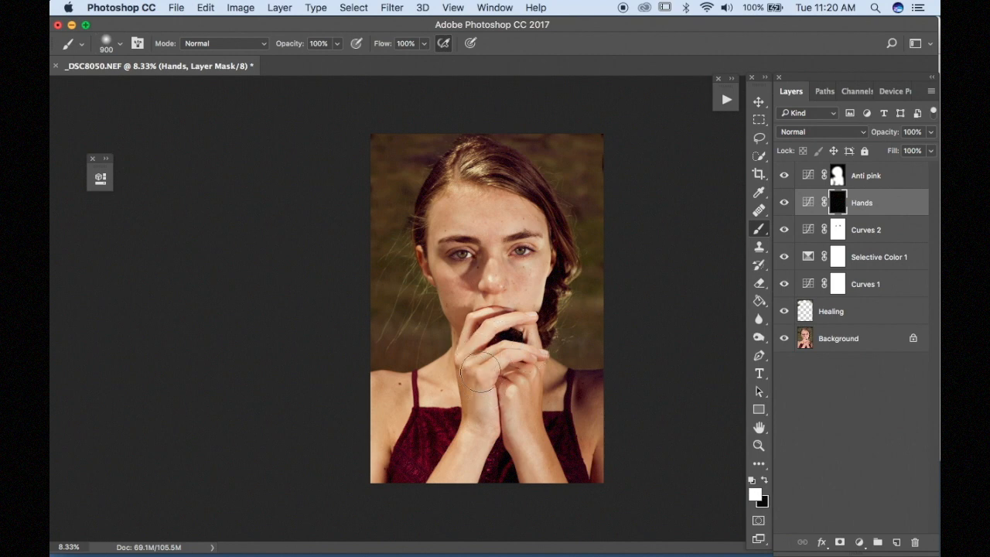
drag(479, 343, 480, 345)
key(bracketleft)
key(bracketleft)
key(bracketleft)
key(bracketleft)
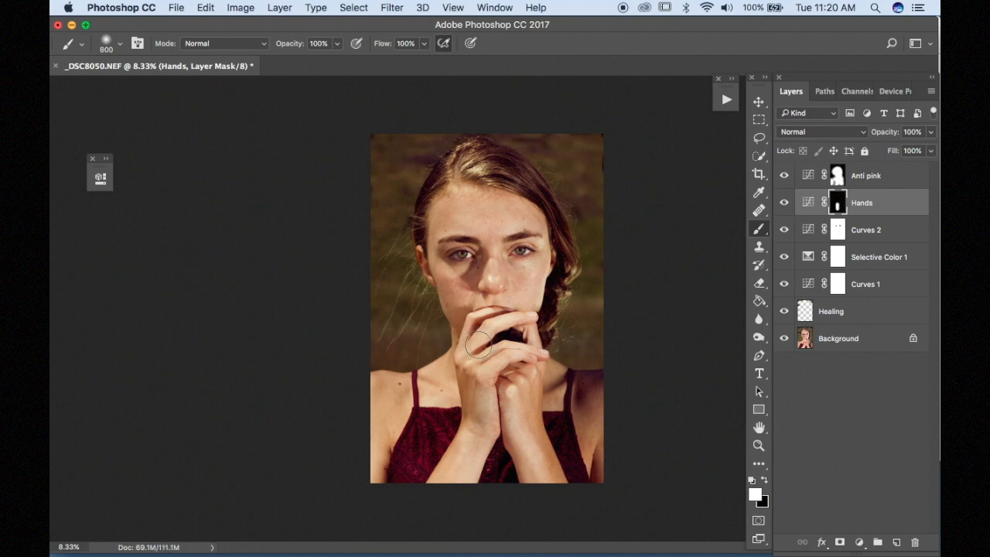
key(bracketleft)
mouse_move(483, 320)
mouse_down()
mouse_move(507, 315)
mouse_move(511, 344)
mouse_up()
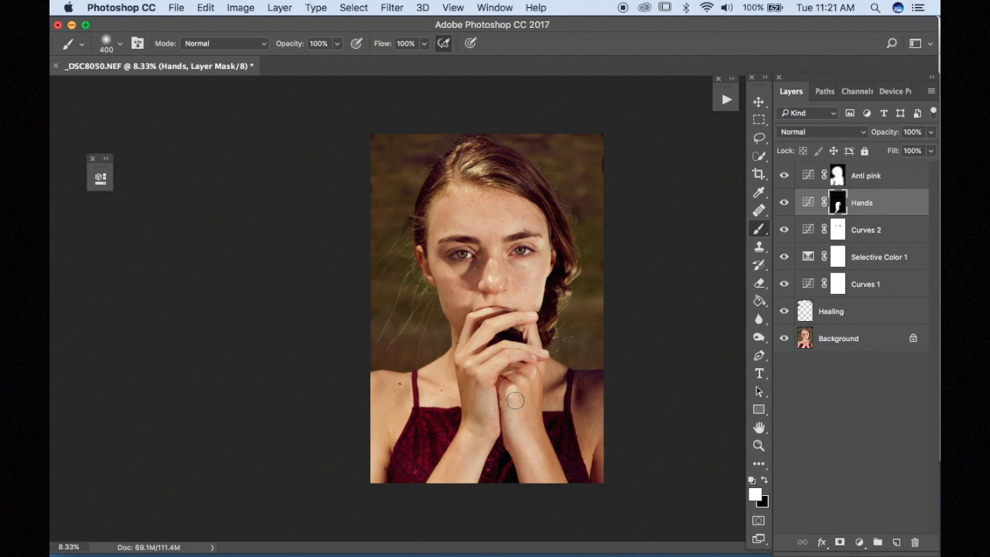
drag(516, 401, 544, 497)
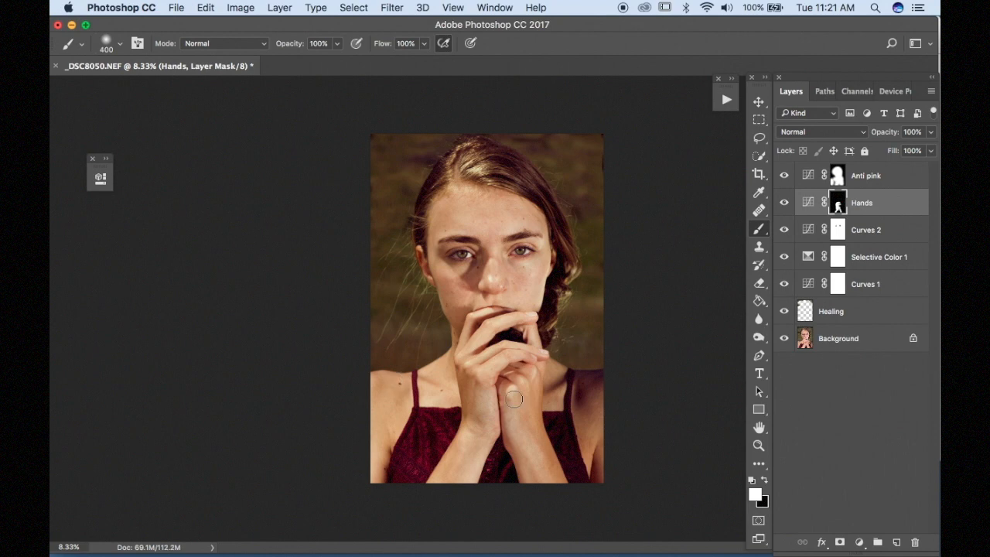
Step: Compare the portrait with the finished reference image in Preview, and return to Photoshop to inspect the result at closer range
mouse_move(700, 541)
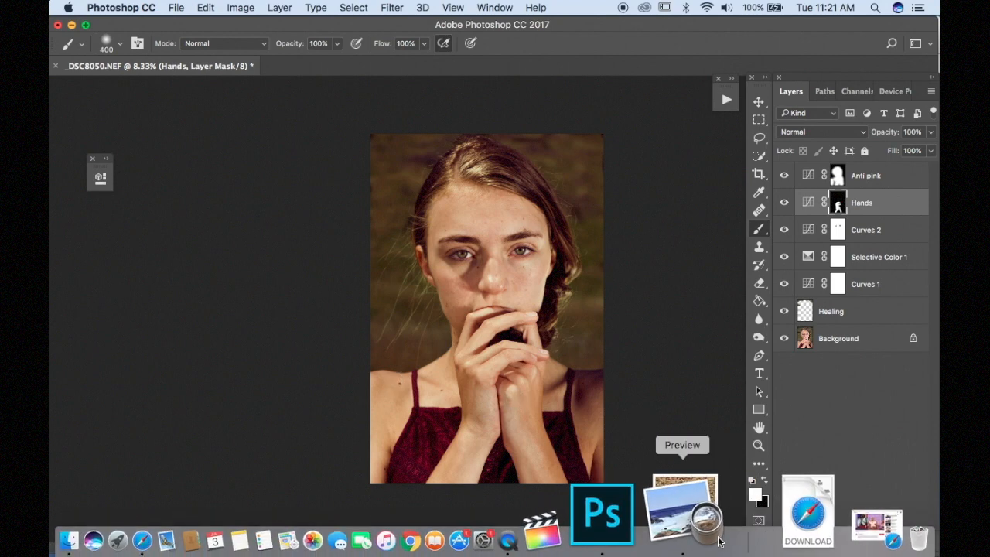
key(Tab)
click(718, 542)
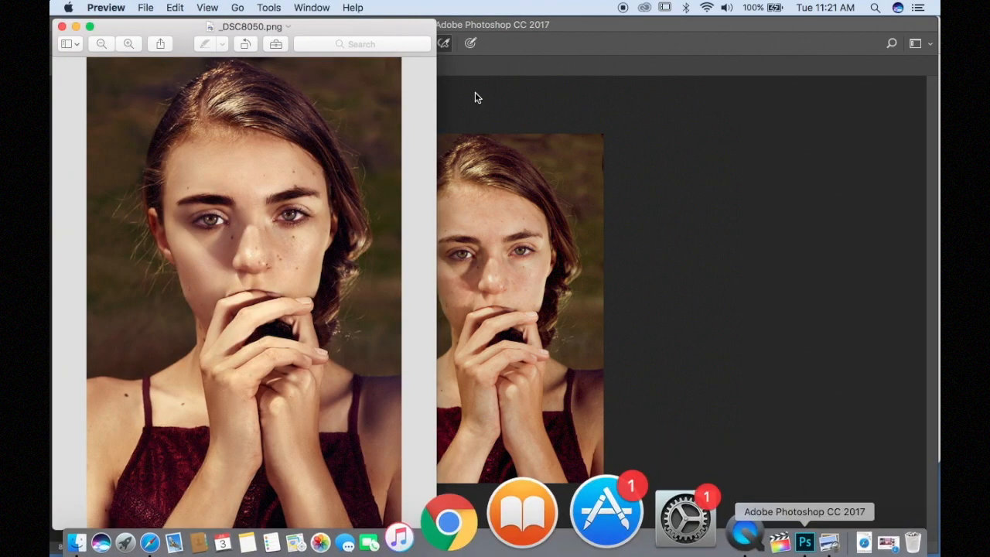
click(549, 97)
key(Tab)
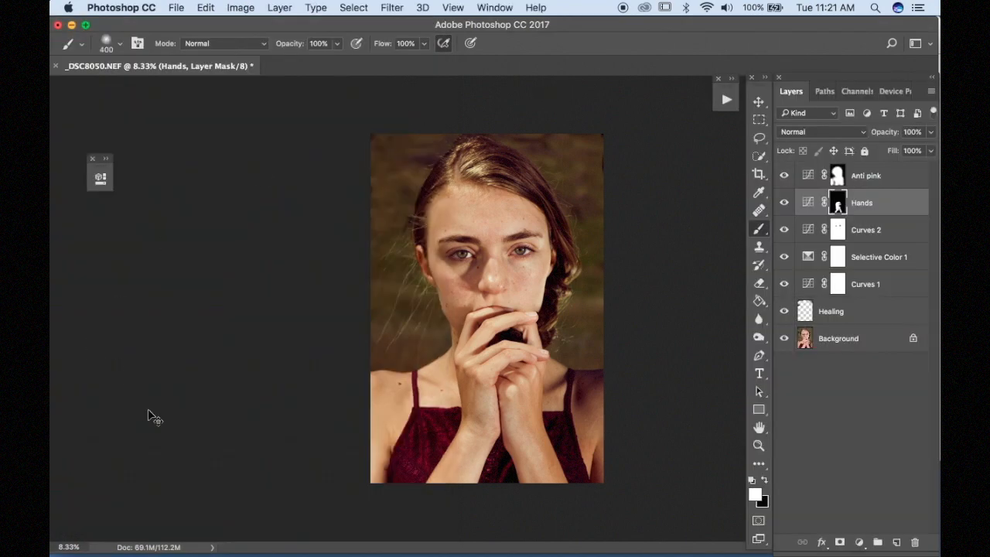
key(super+equal)
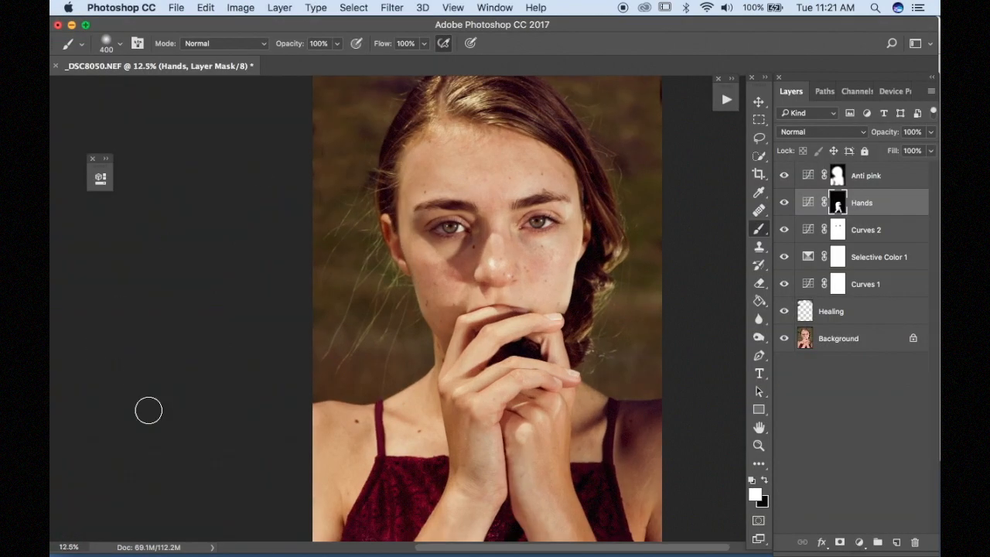
key(super+minus)
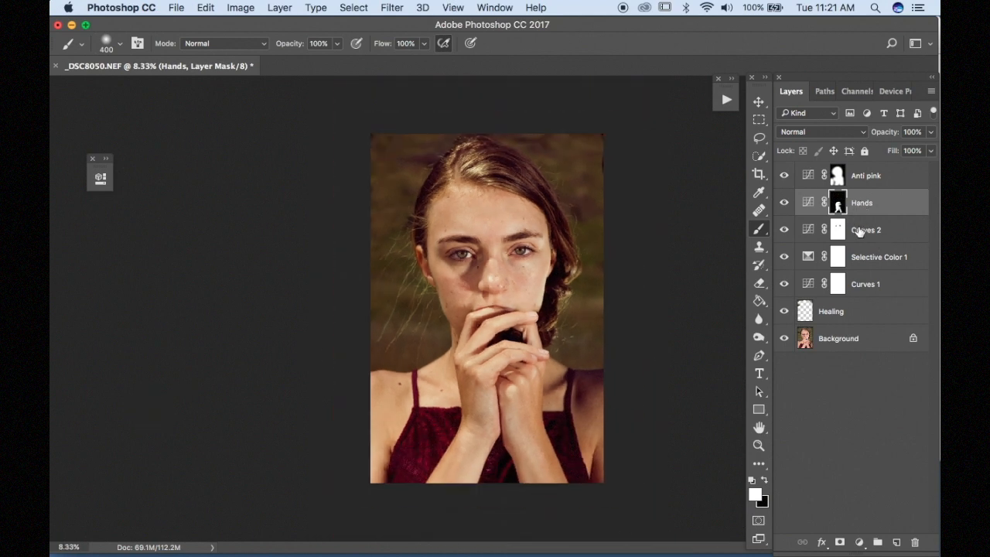
Step: Compare the portrait with Curves 1 hidden and shown, and select the Selective Color 1 layer
click(861, 286)
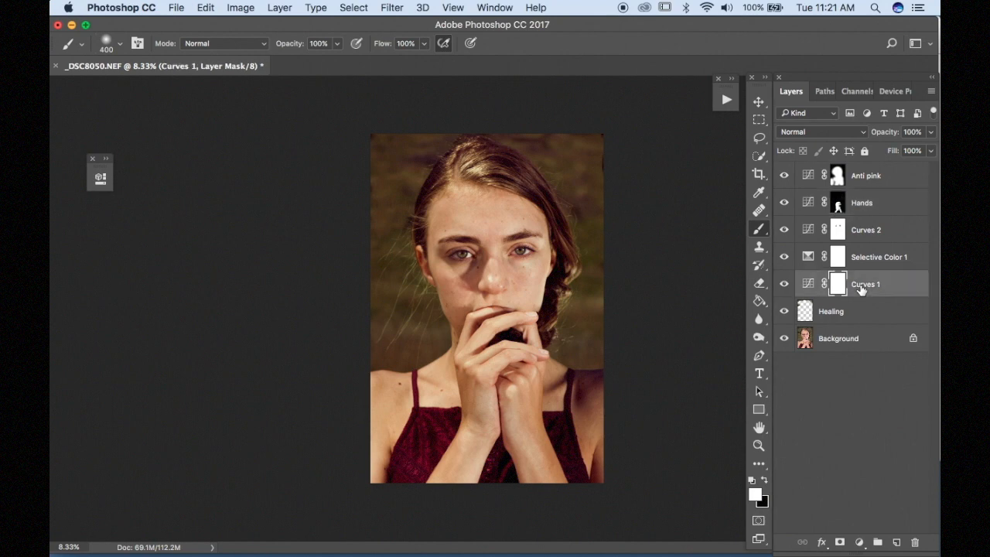
click(784, 284)
click(783, 284)
click(870, 263)
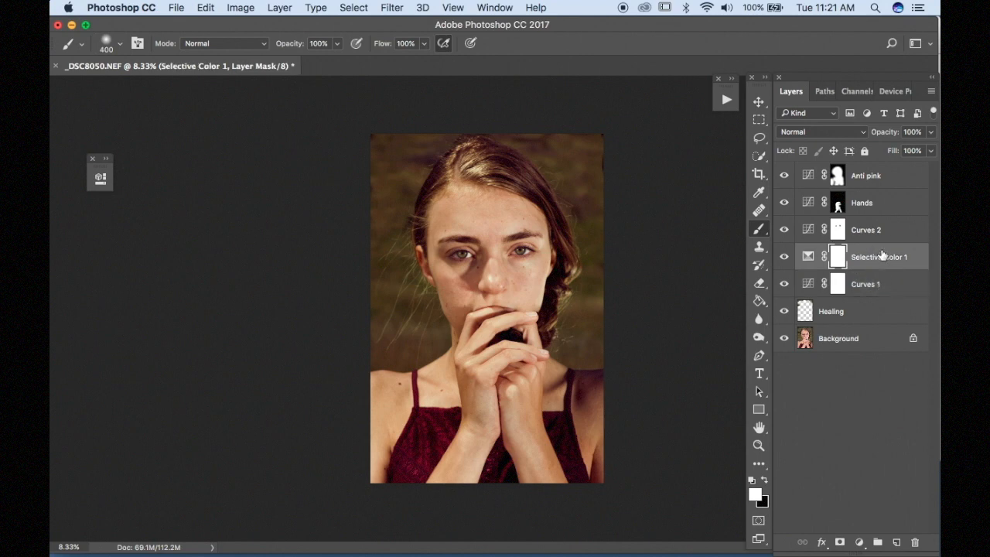
Step: Compare the portrait with the Curves 2 layer hidden and shown, leaving the layer turned on
click(863, 232)
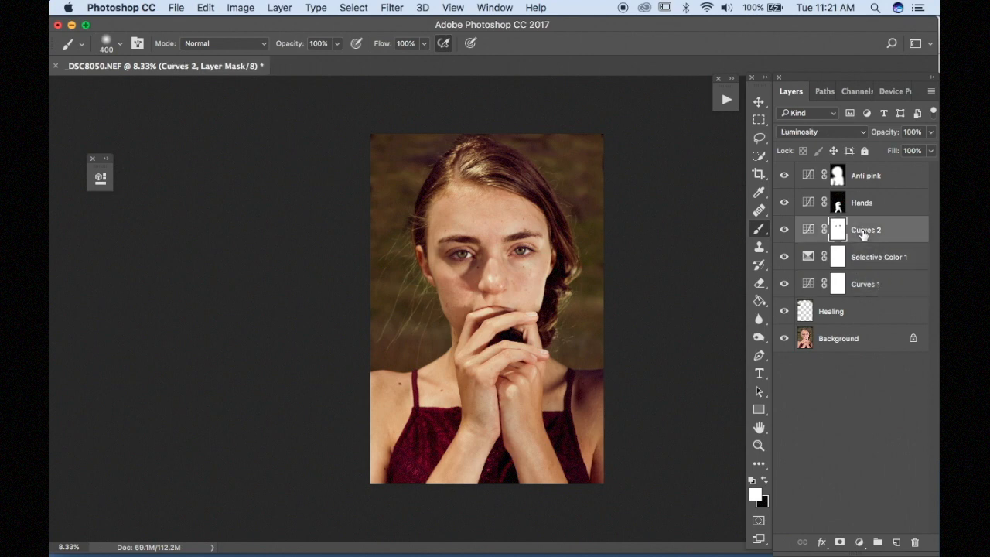
click(785, 231)
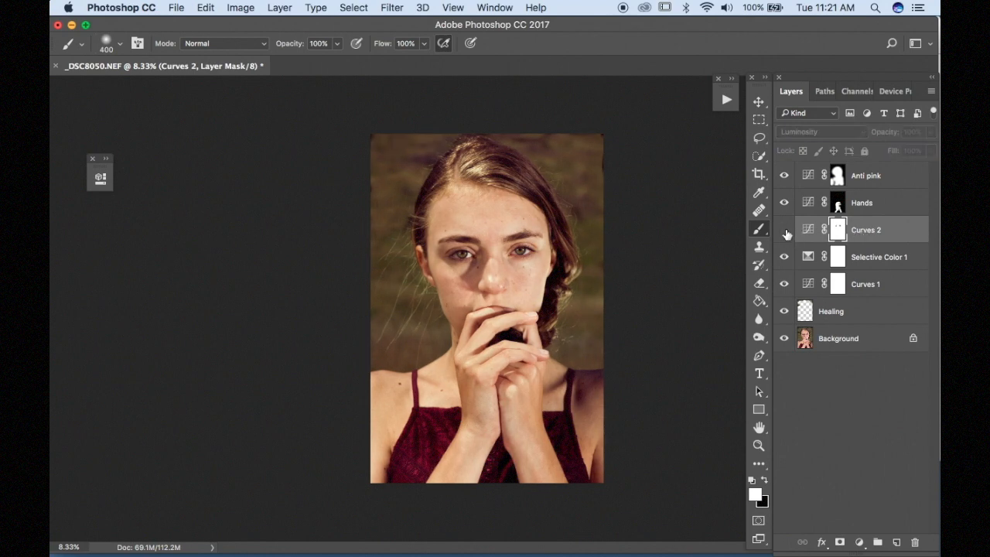
click(785, 231)
click(785, 232)
click(785, 232)
click(786, 232)
click(785, 231)
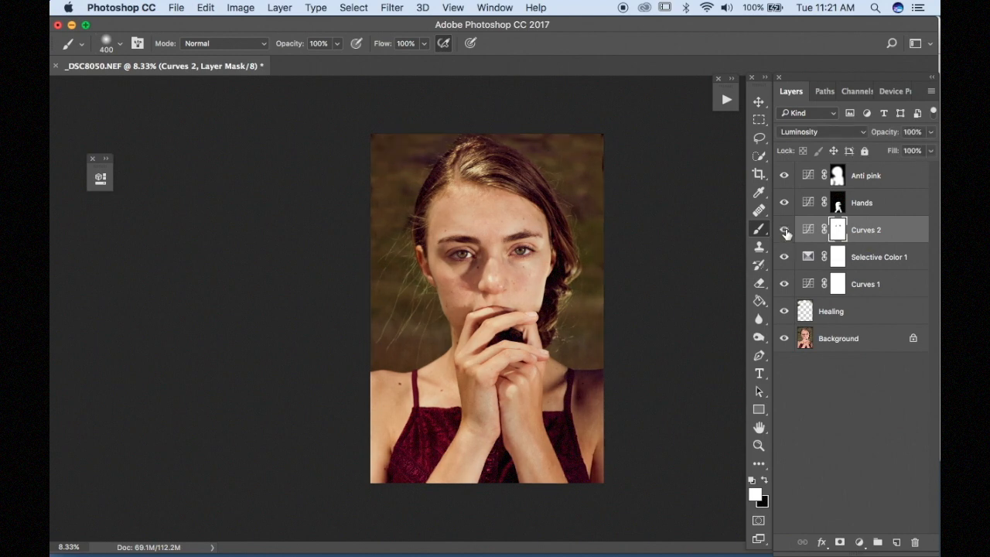
Step: Compare the portrait with the Hands layer hidden and shown, leaving the layer turned on
click(873, 209)
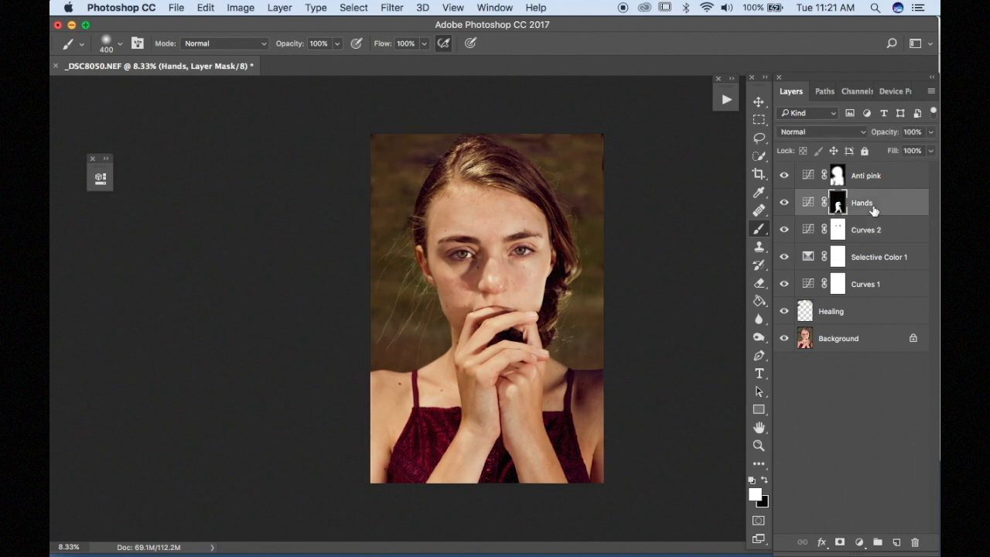
click(785, 209)
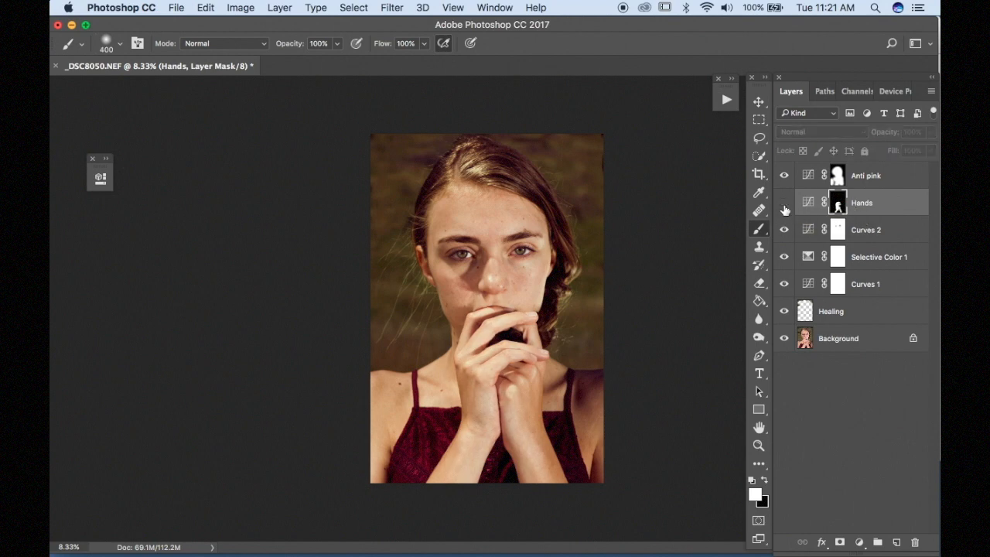
click(785, 210)
click(785, 210)
click(785, 209)
Step: Select the Anti pink layer, switch to Preview and place the _DSC8050.png reference window beside the portrait for comparison
click(885, 182)
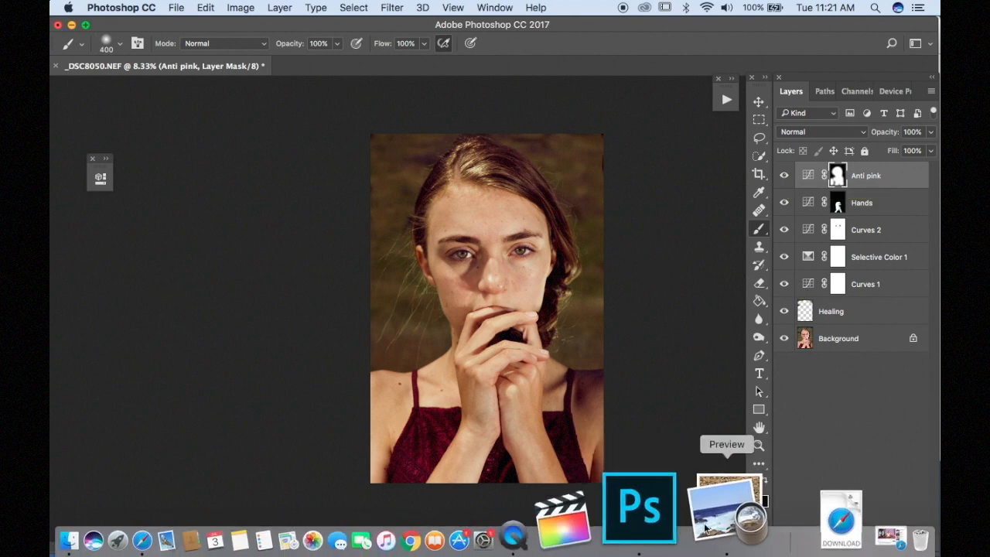
click(722, 499)
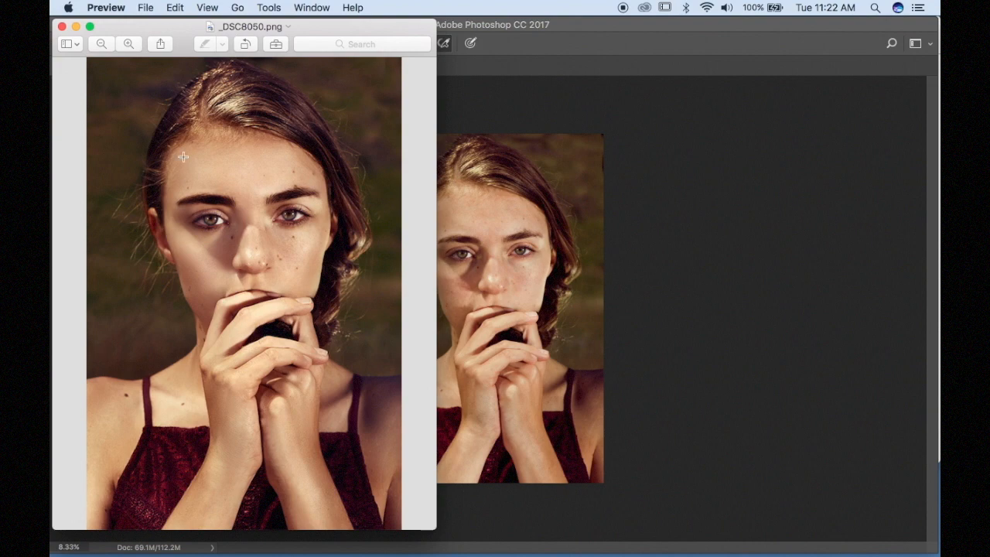
drag(145, 32, 74, 6)
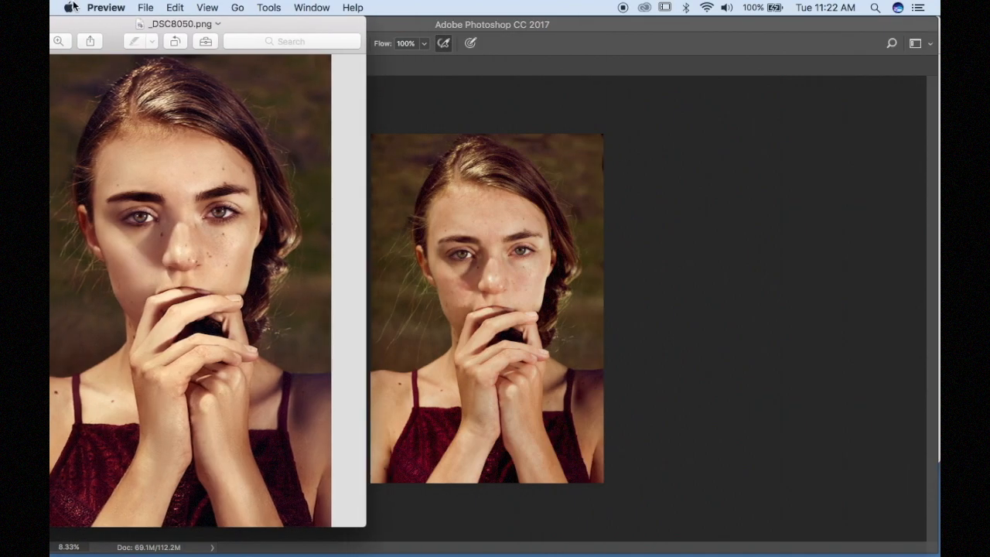